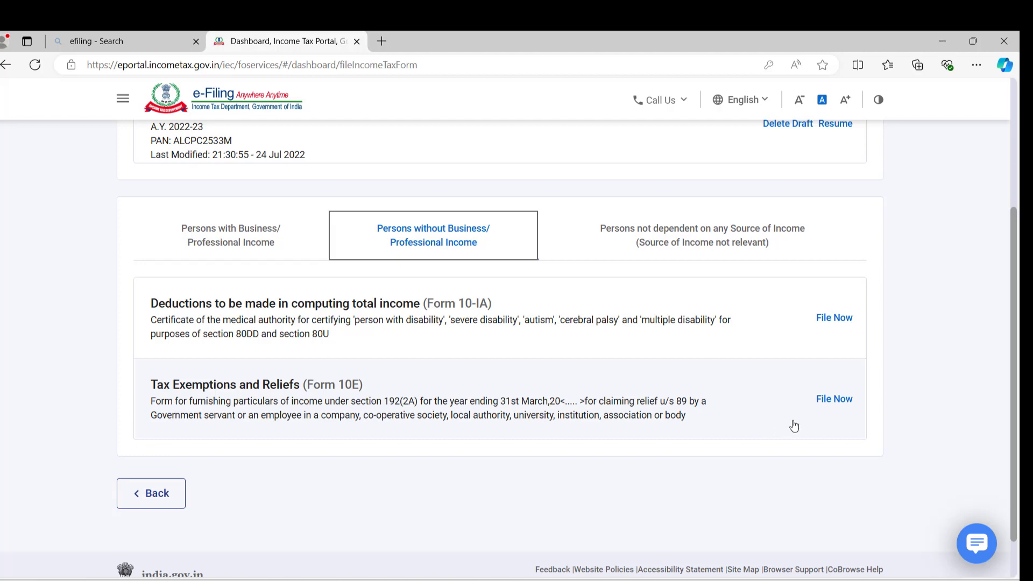
Start filing Form 10E for claiming relief under section 89 for assessment year 2024-25.
left_click(834, 399)
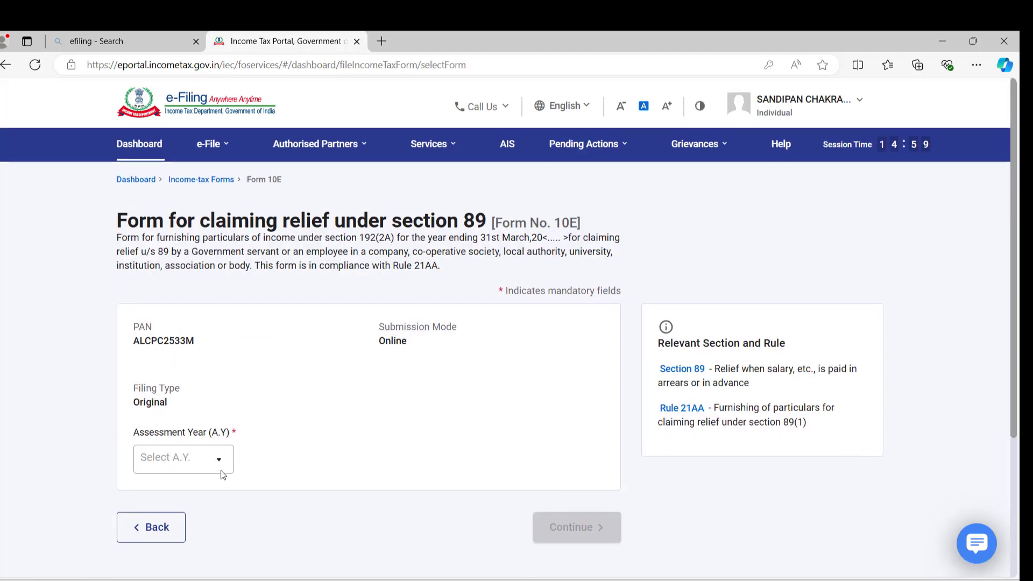
left_click(214, 456)
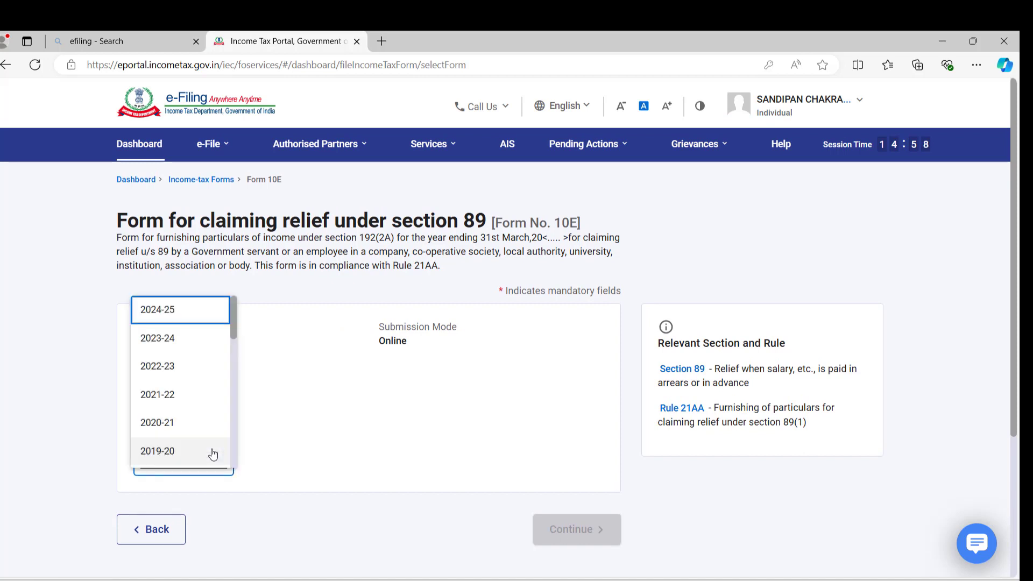
left_click(167, 307)
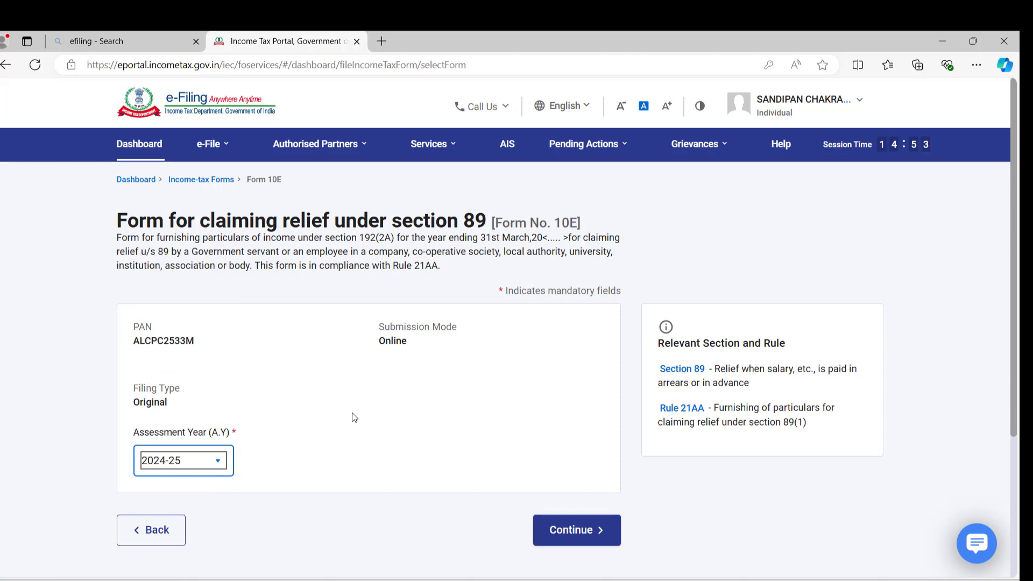
scroll(354, 418, "down", 2)
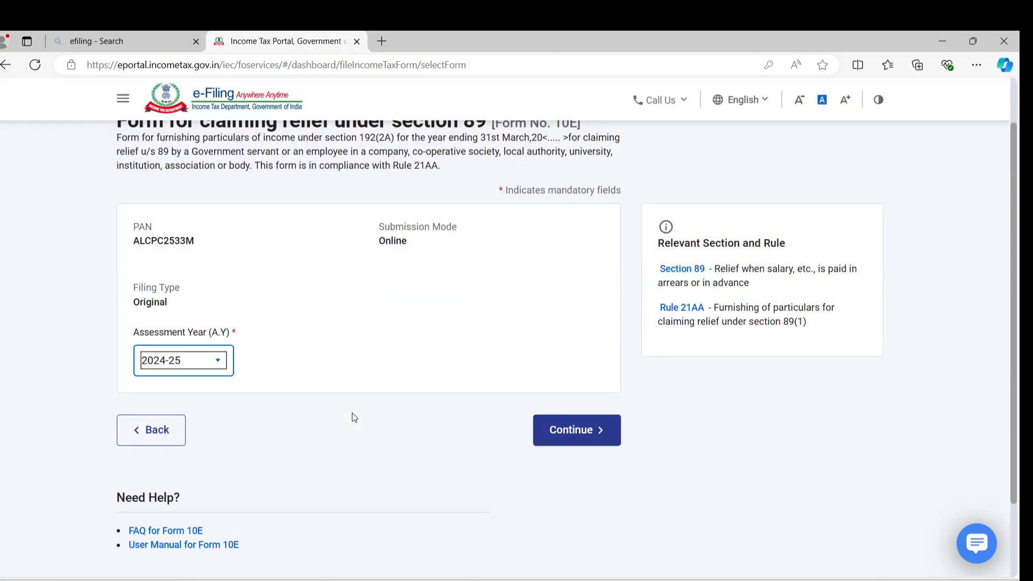
left_click(587, 433)
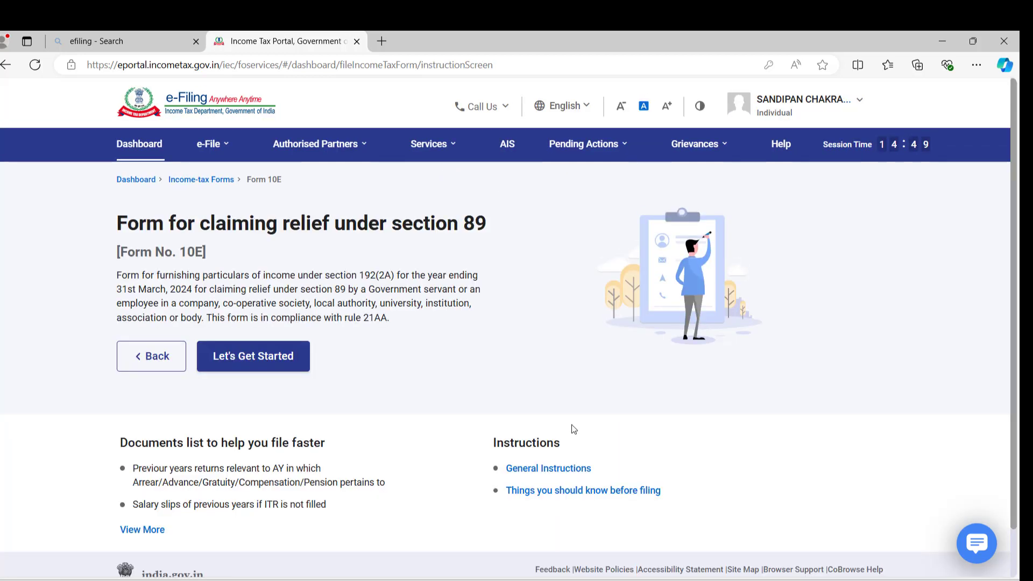
left_click(280, 363)
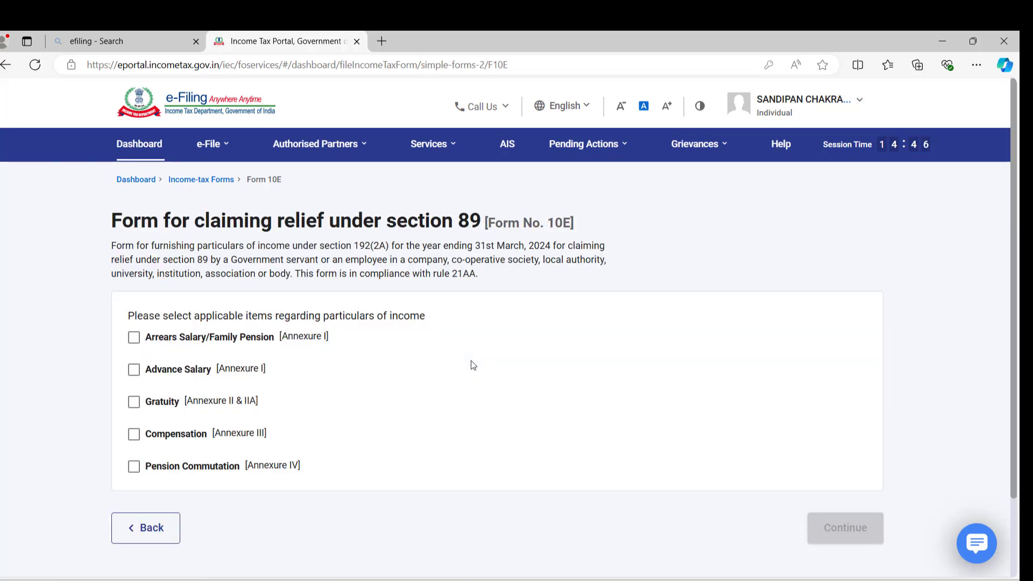
Select Arrears Salary/Family Pension [Annexure I] as the applicable income item and continue to the form's sections.
left_click(135, 339)
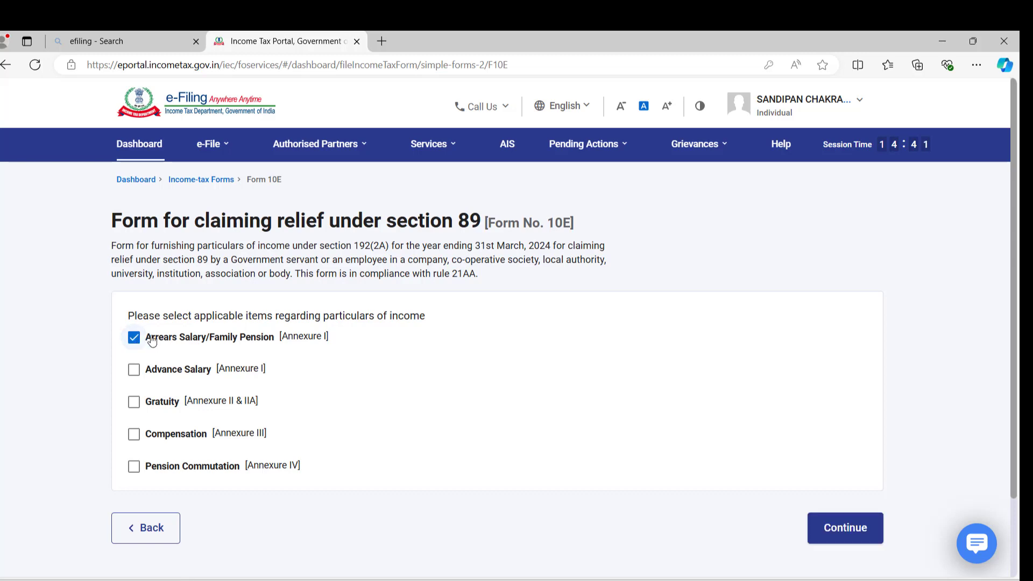
left_click(854, 528)
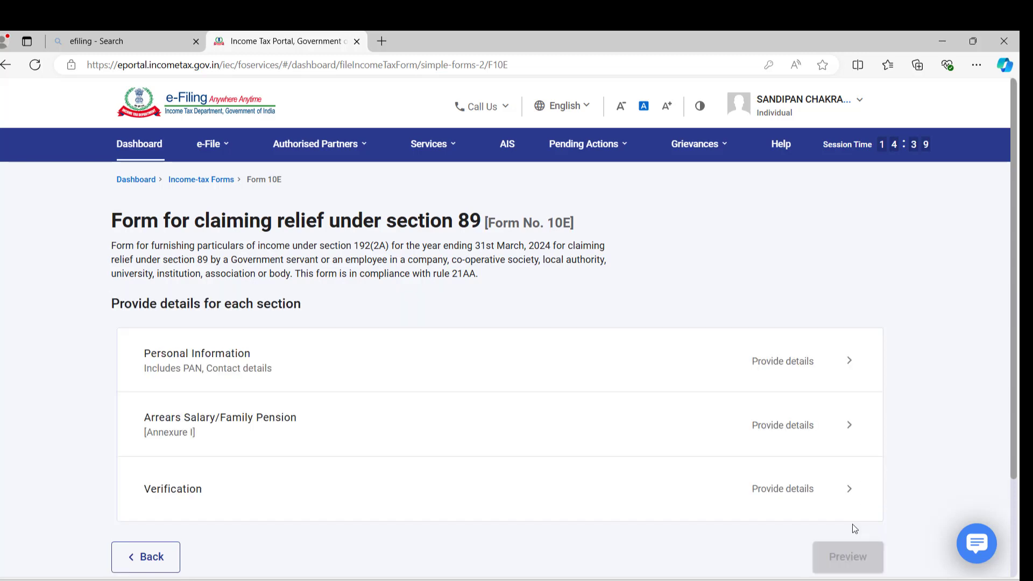
left_click(132, 563)
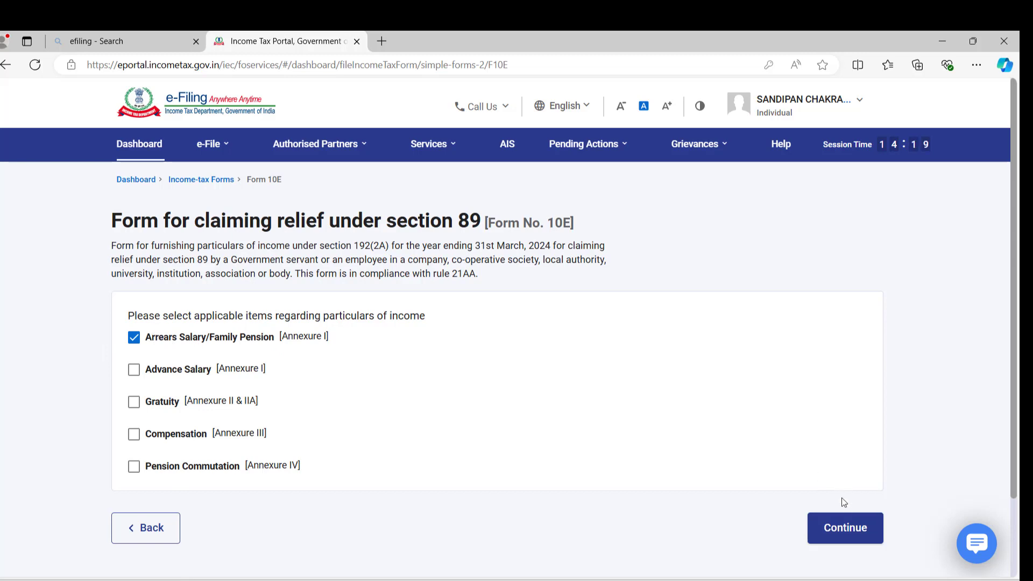
left_click(843, 539)
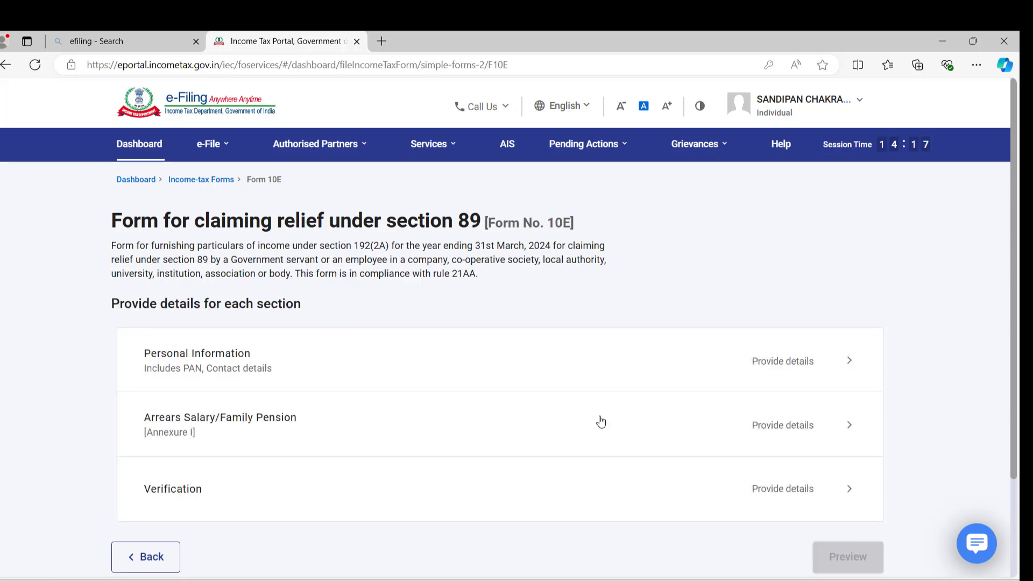
Open the Personal Information section and save its prefilled profile details.
left_click(355, 369)
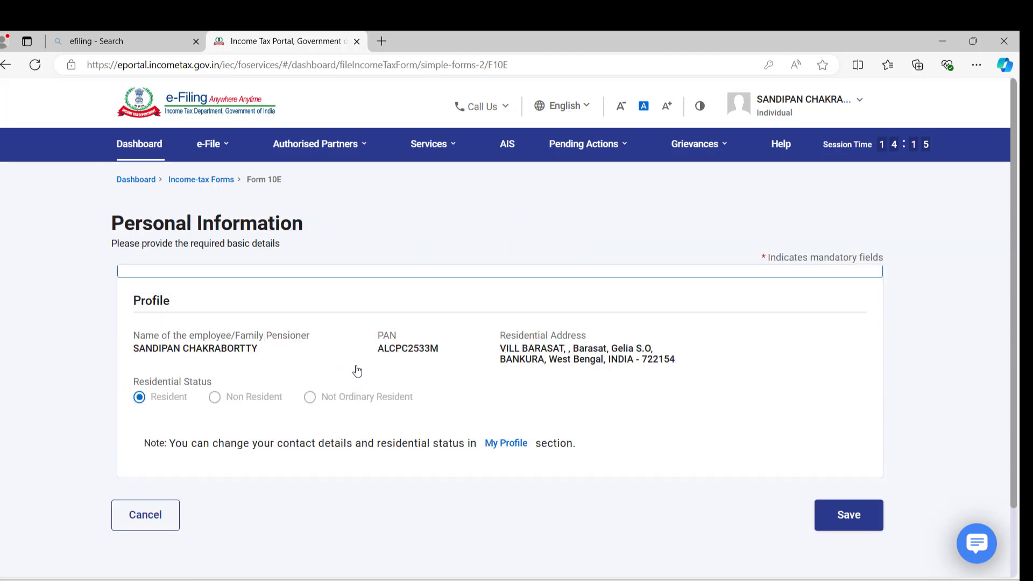
left_click(858, 517)
scroll(527, 403, "down", 3)
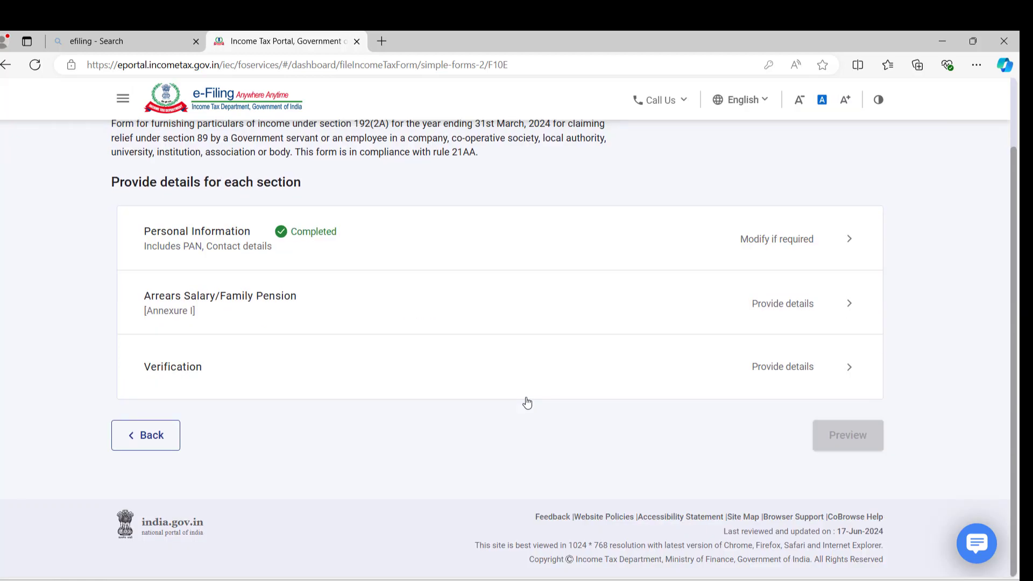
Open the Arrears Salary/Family Pension [Annexure I] section and look through its items.
left_click(407, 307)
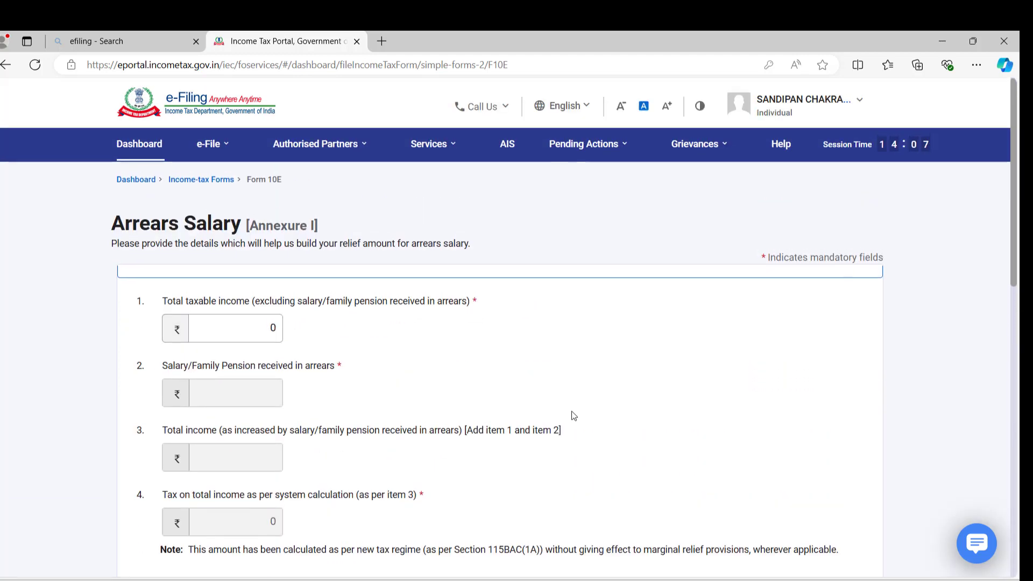
scroll(559, 436, "down", 4)
scroll(555, 434, "up", 3)
scroll(557, 438, "down", 2)
scroll(558, 439, "up", 4)
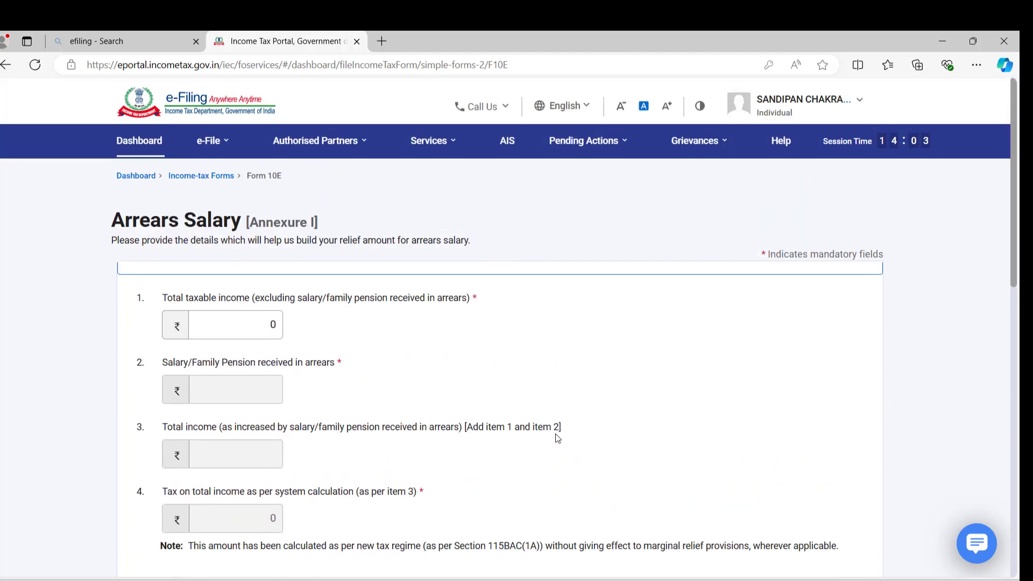
Switch to the photo of handwritten yearly pension amounts, check the March '23 to Feb '24 figure, and return to the form.
left_click(214, 319)
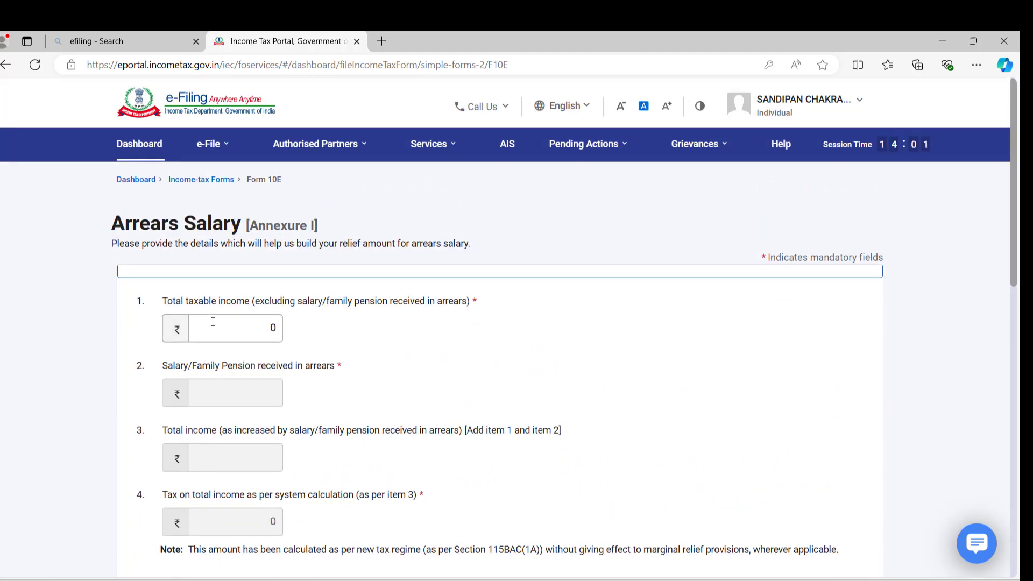
left_click(255, 322)
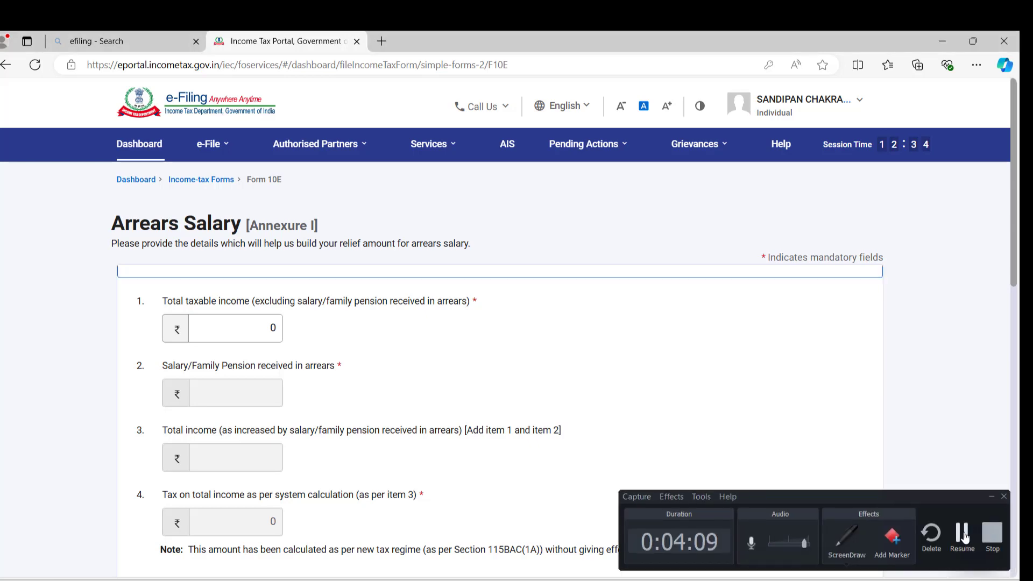
left_click(210, 322)
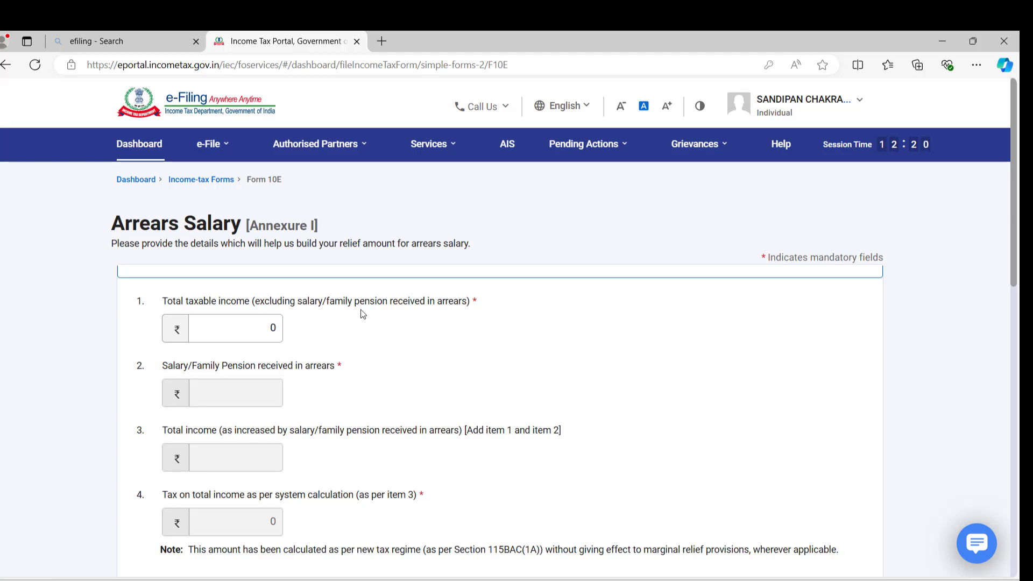
left_click(273, 329)
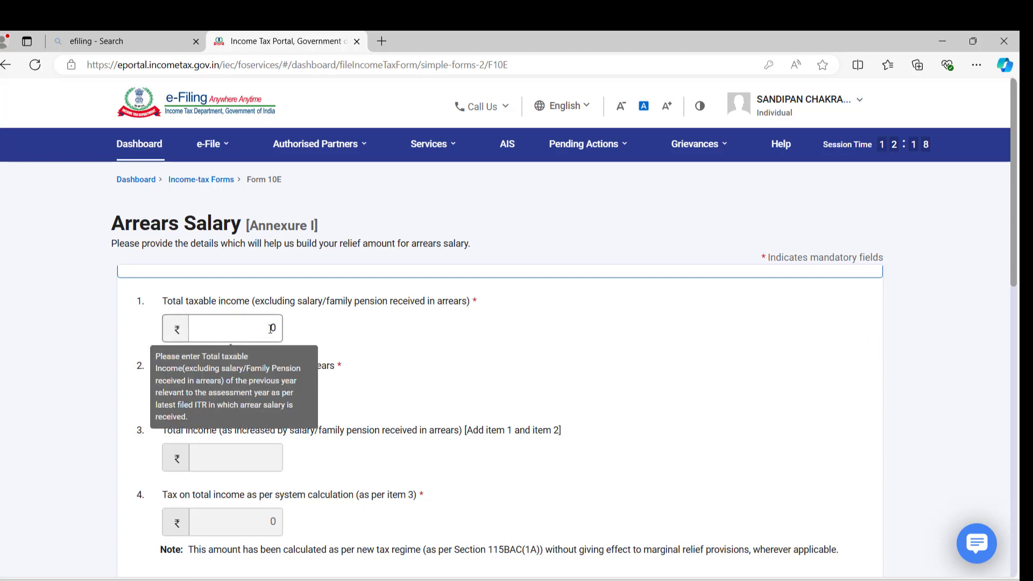
left_click(271, 332)
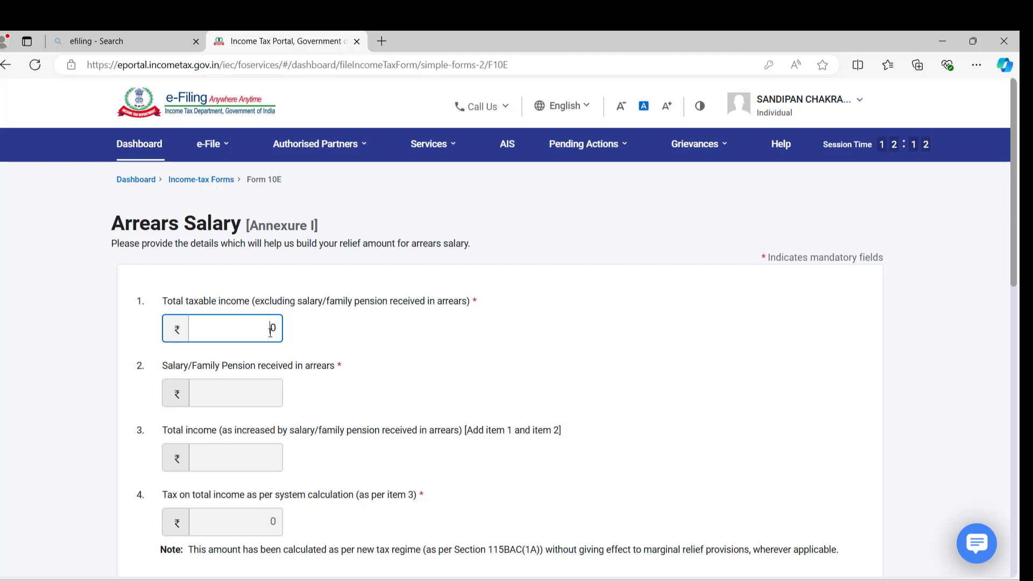
key("alt+Tab")
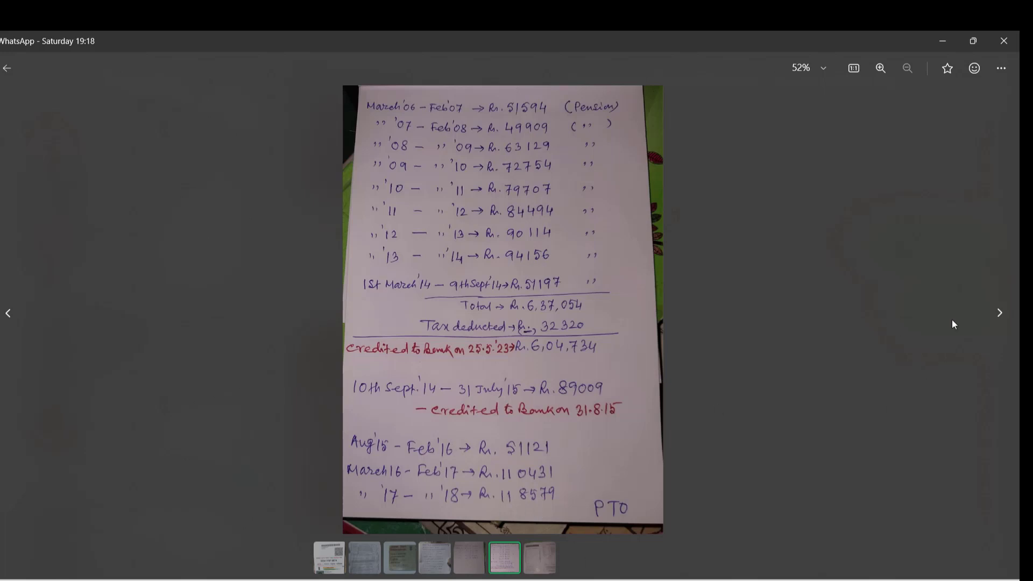
key("Right")
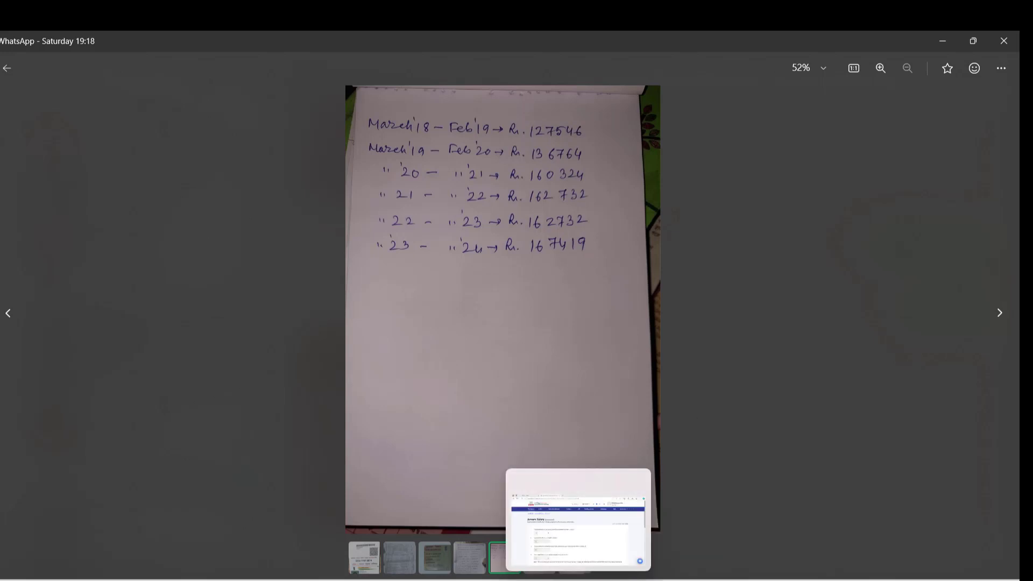
left_click(578, 579)
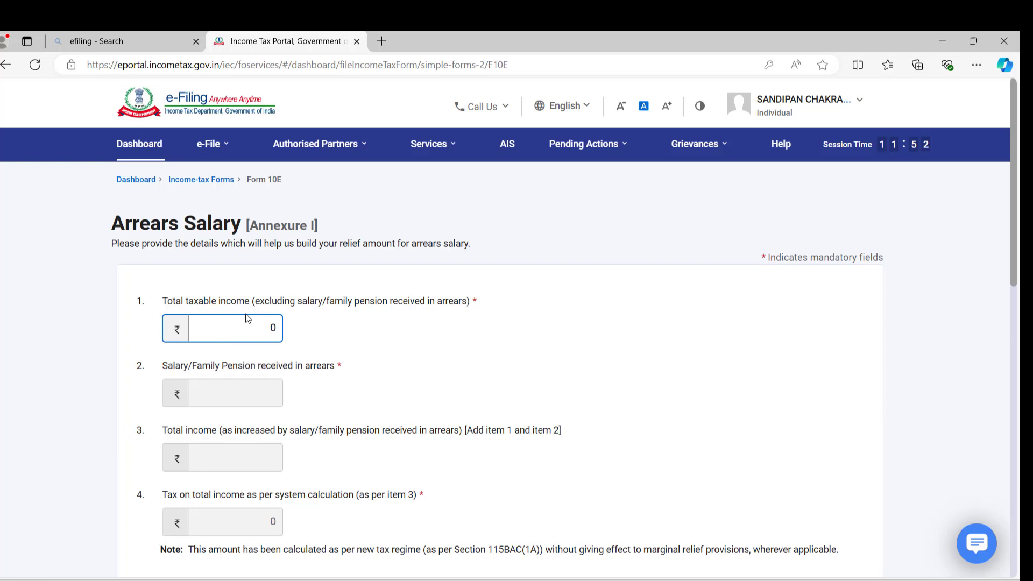
Set the total taxable income excluding salary/family pension received in arrears to 1,67,419.
type("67419")
key("Delete")
left_click(507, 378)
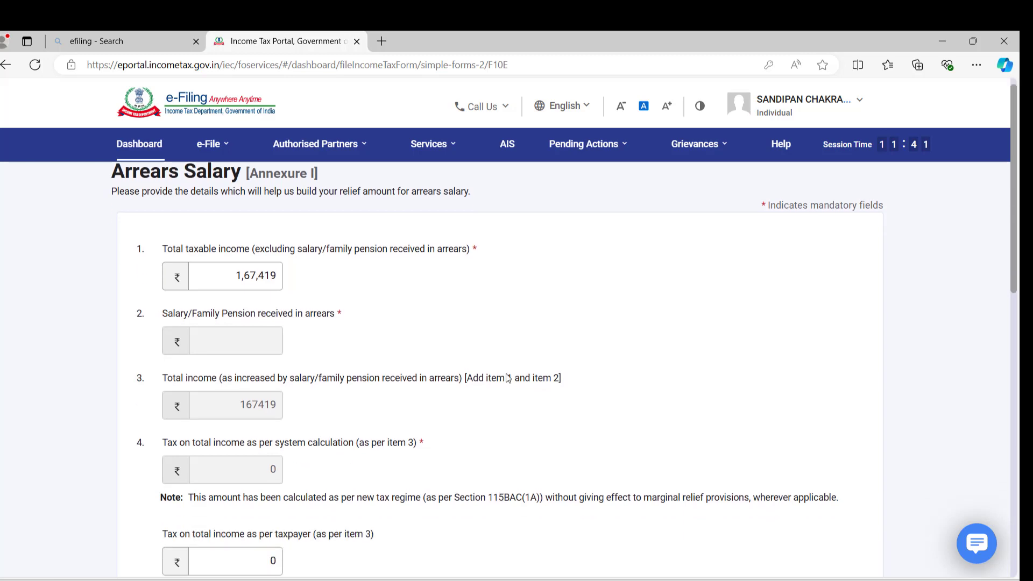
Clear the amount for tax on total income as per taxpayer (as per item 1).
scroll(508, 379, "down", 2)
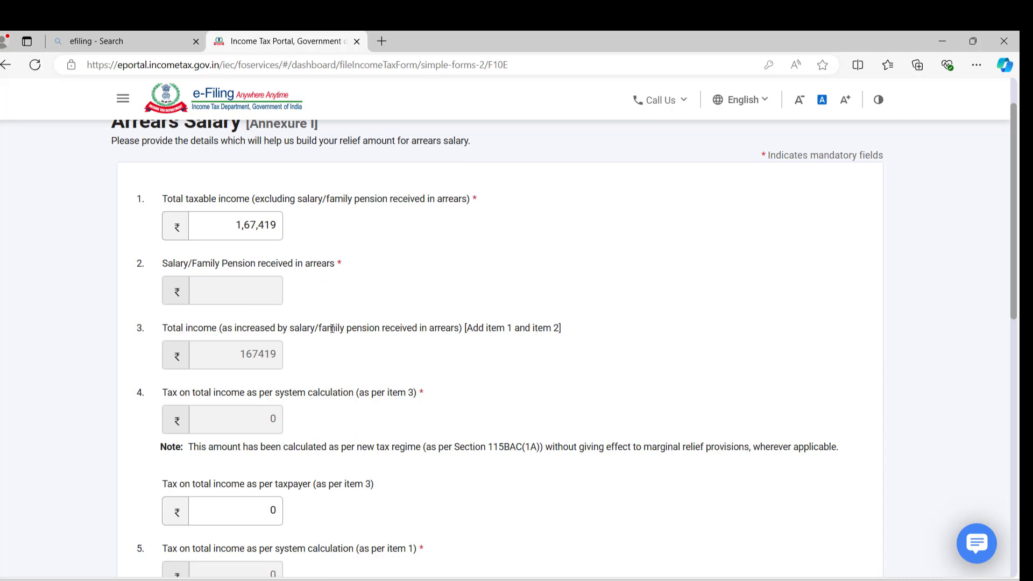
scroll(296, 323, "down", 1)
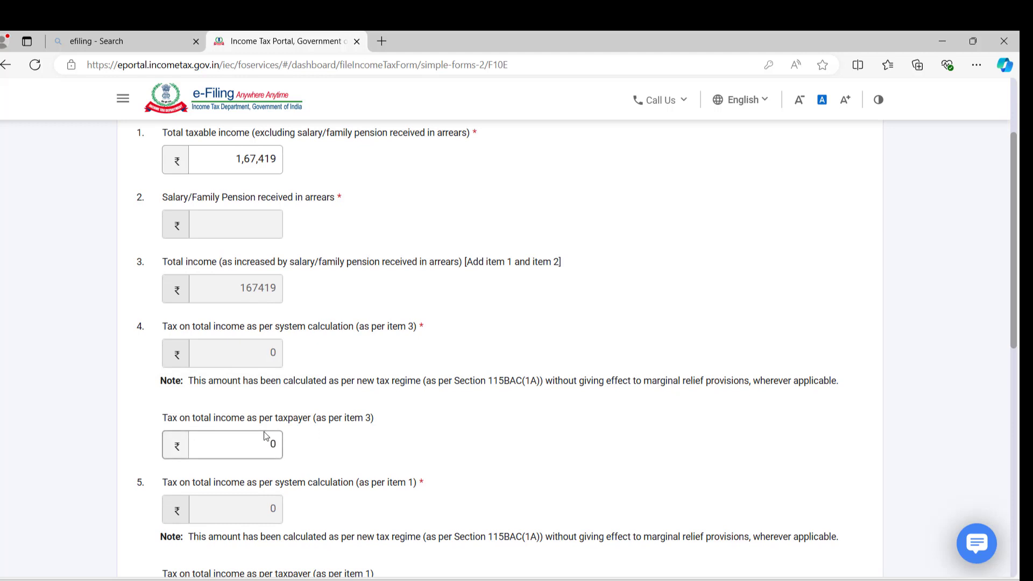
scroll(281, 449, "down", 1)
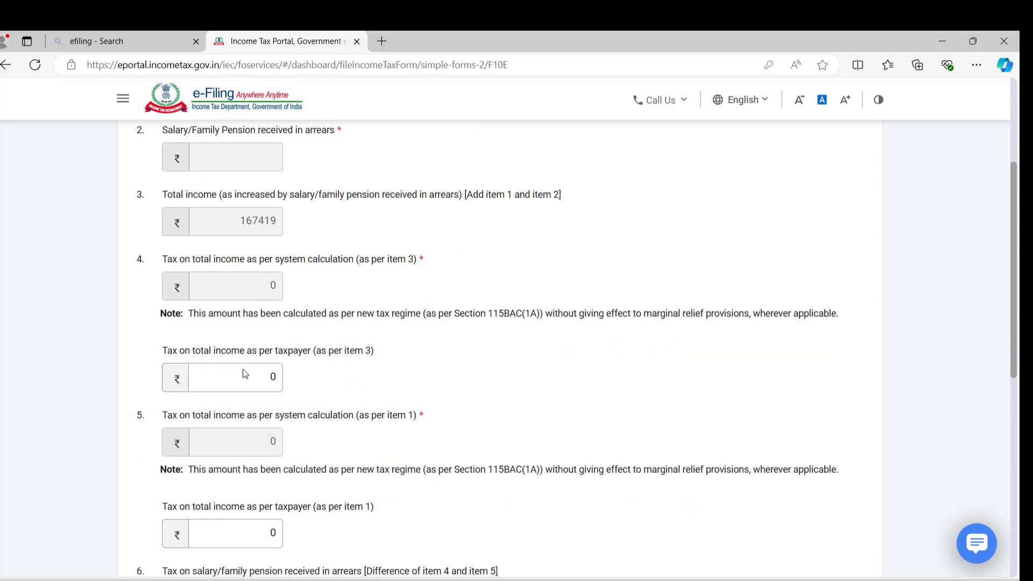
scroll(383, 368, "down", 1)
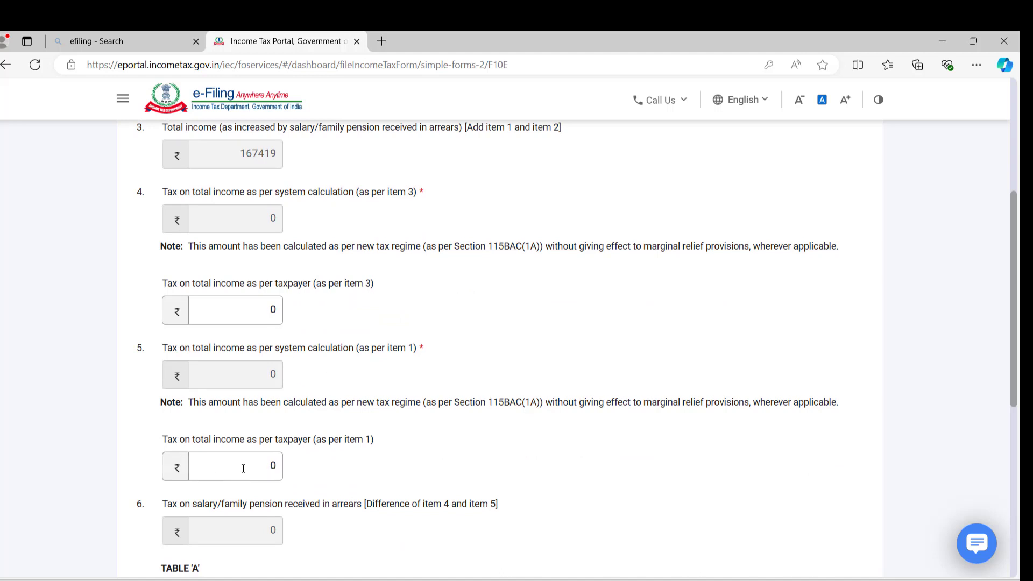
scroll(387, 388, "down", 1)
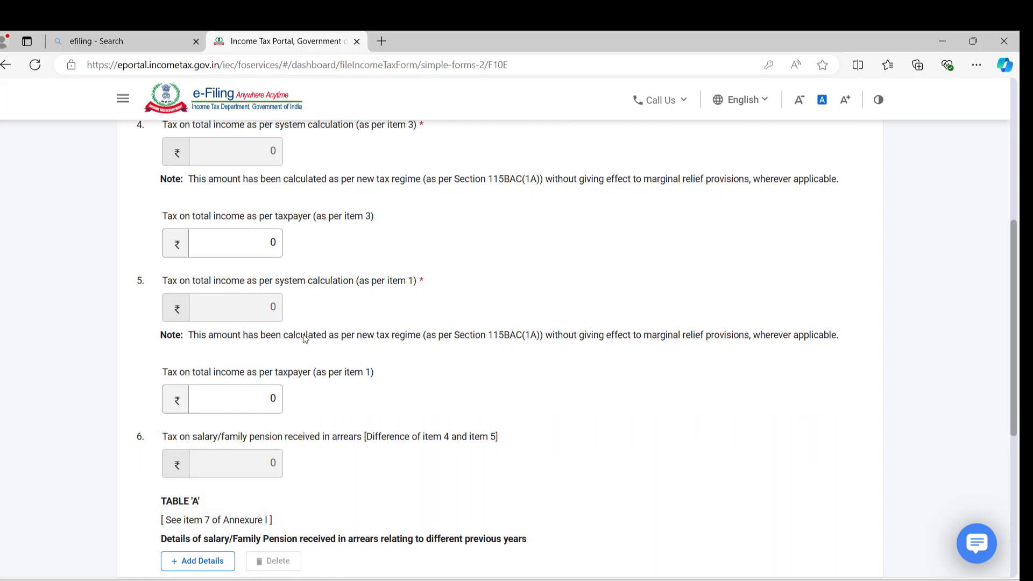
left_click(212, 398)
left_click(265, 401)
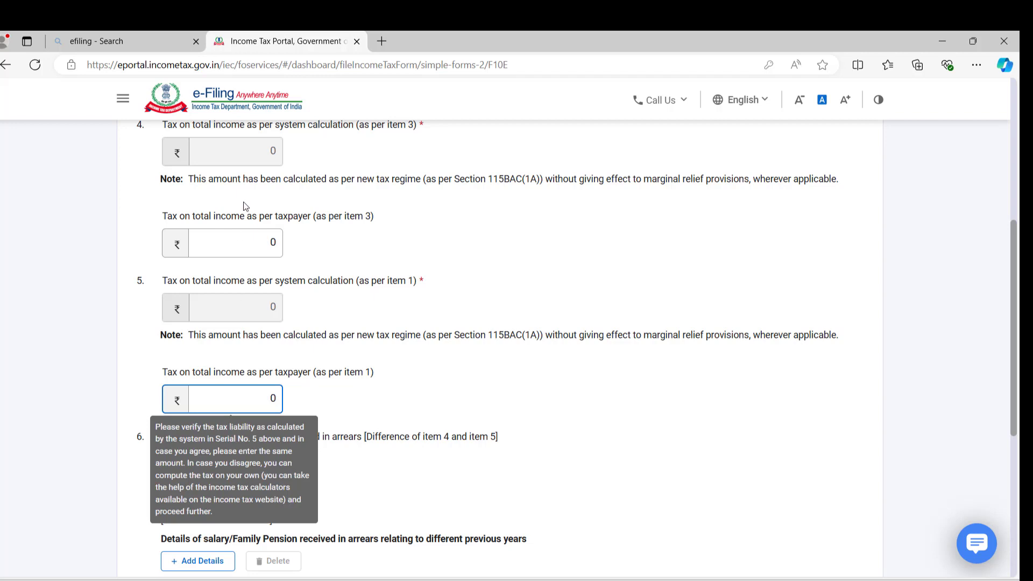
left_click(266, 402)
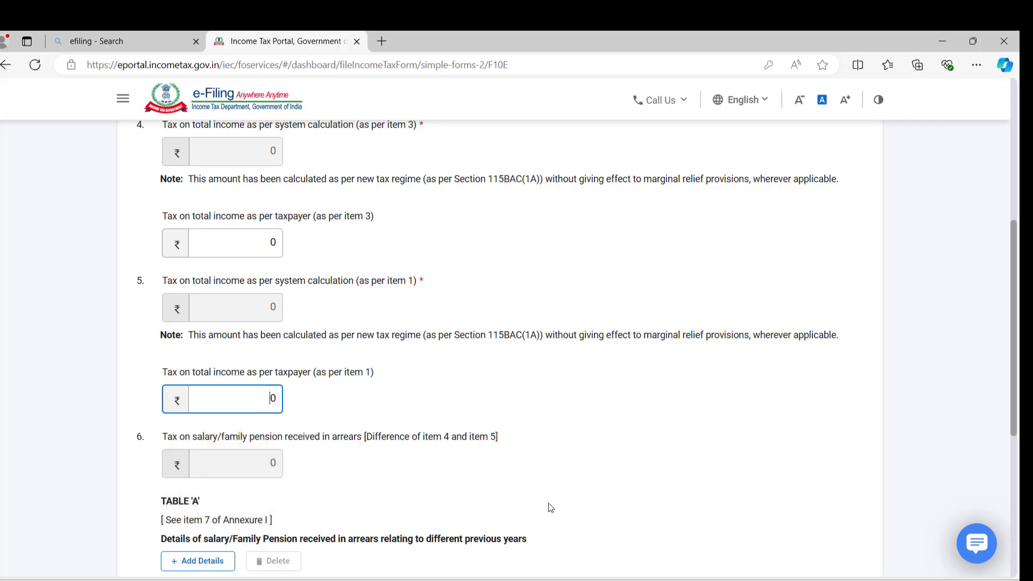
Review the annexure's tax items and open a new detail entry in Table 'A' for arrears relating to previous years.
scroll(583, 411, "up", 2)
scroll(584, 408, "up", 3)
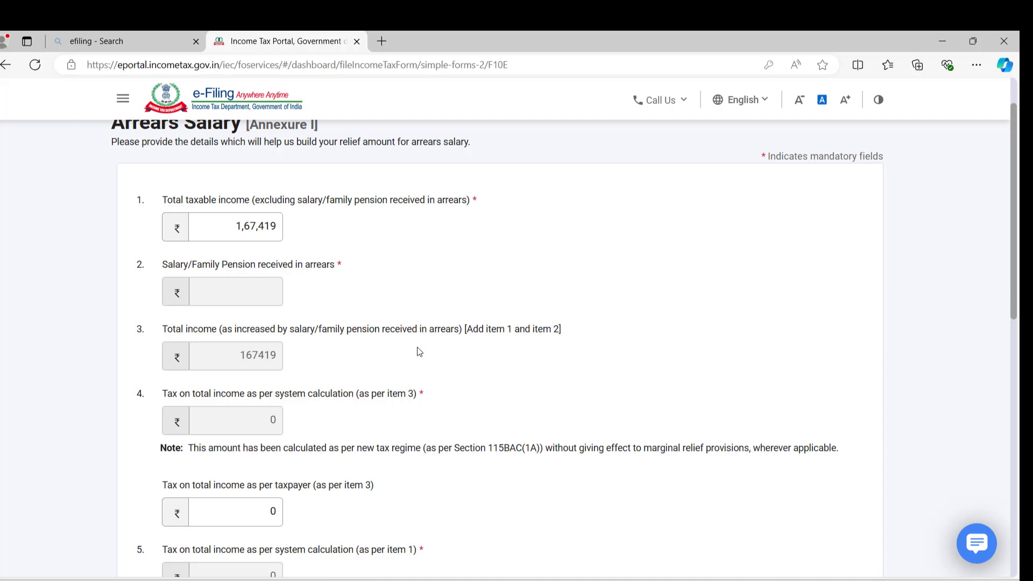
scroll(420, 352, "down", 1)
scroll(419, 352, "down", 3)
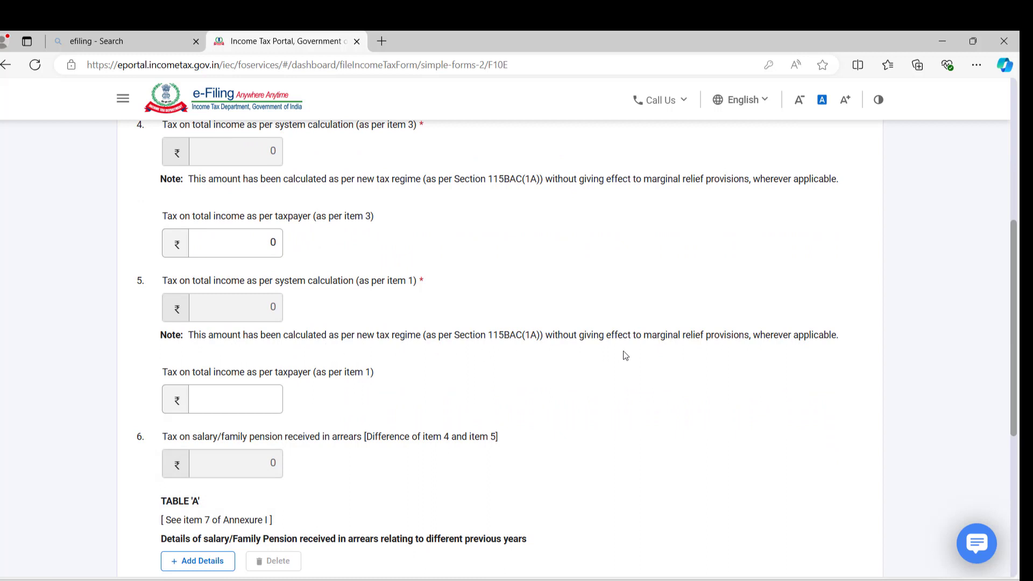
scroll(289, 396, "down", 1)
scroll(350, 372, "down", 1)
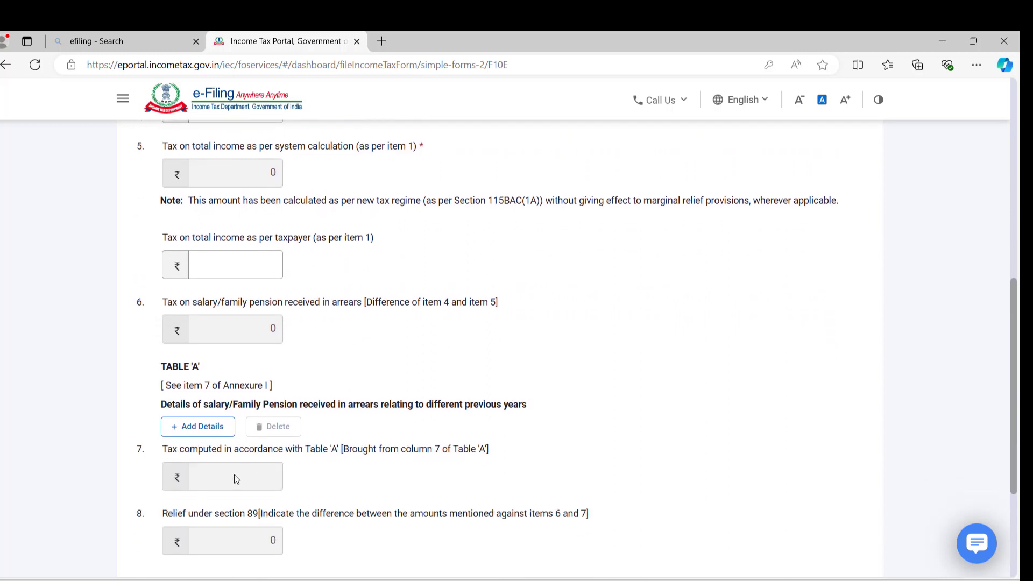
scroll(261, 358, "down", 1)
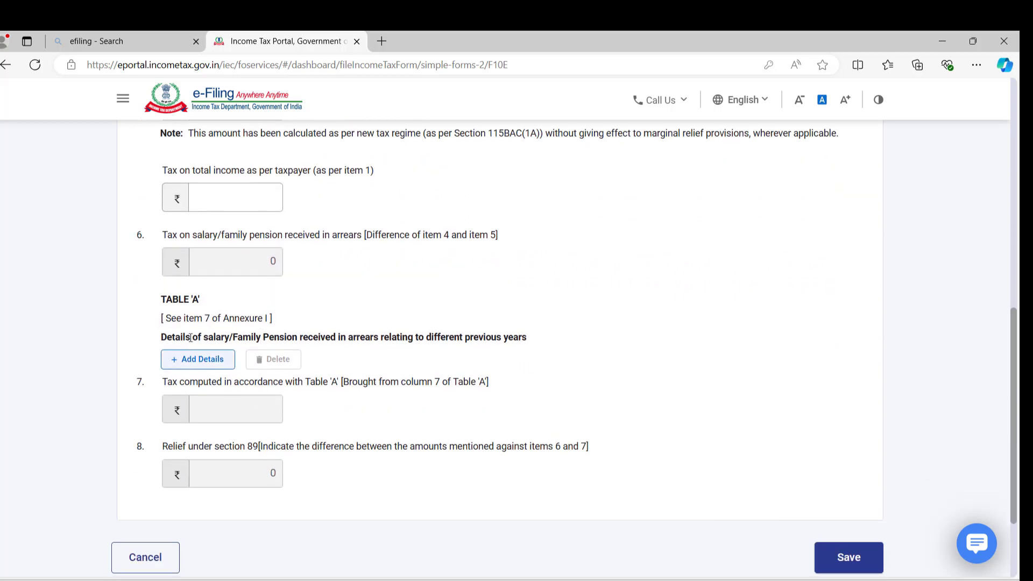
left_click(219, 364)
scroll(439, 355, "down", 2)
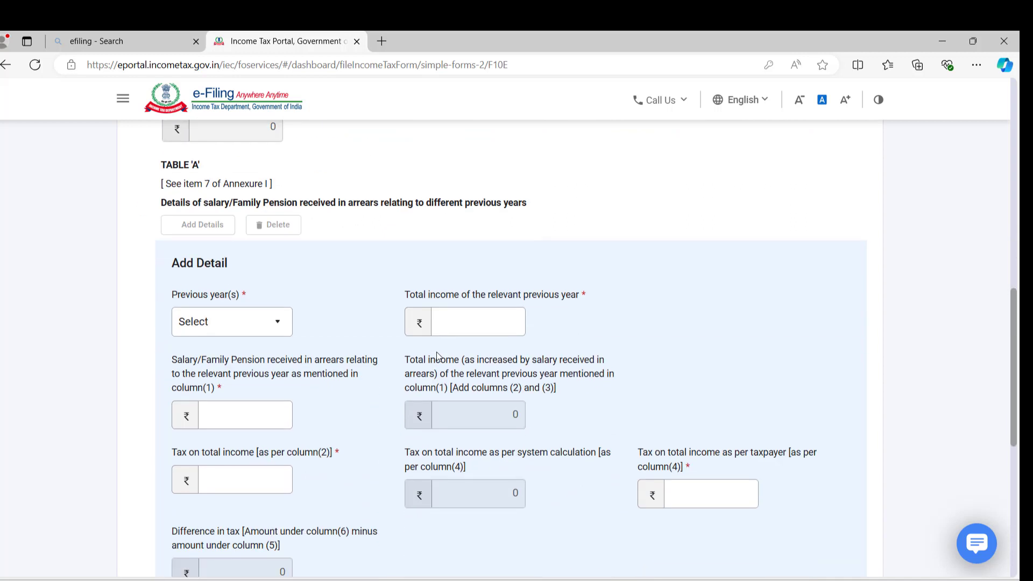
scroll(330, 321, "down", 1)
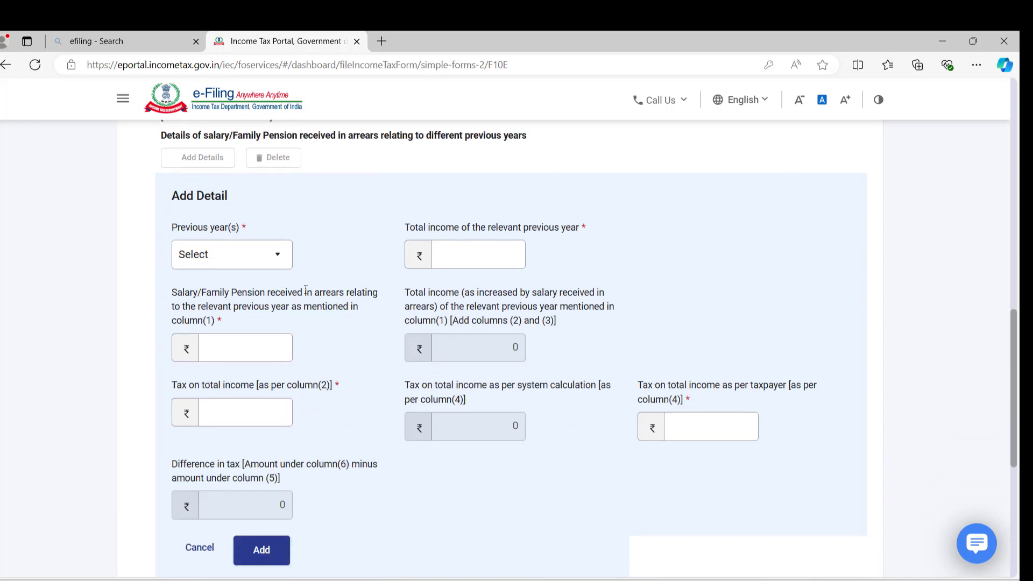
left_click(280, 254)
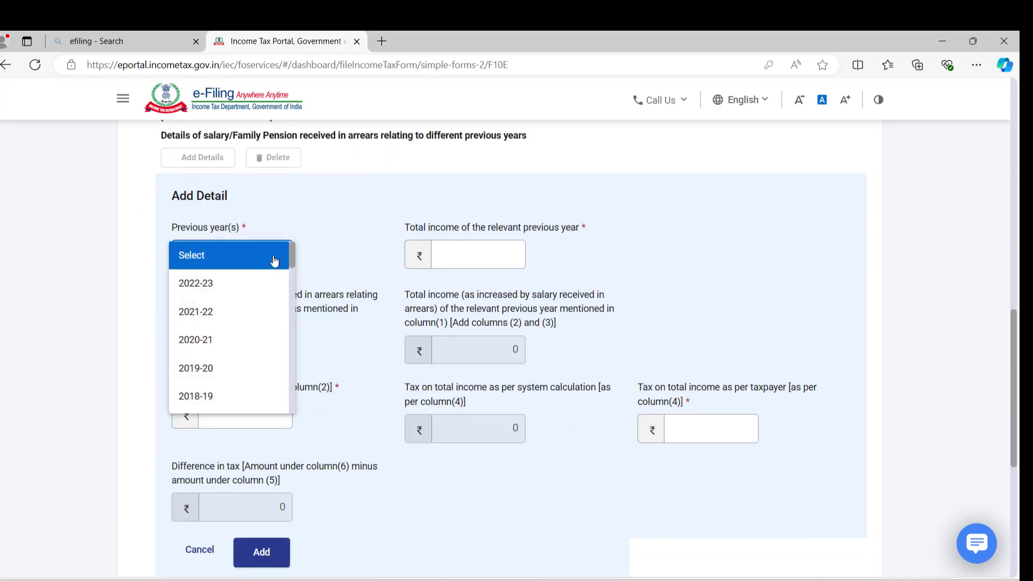
scroll(261, 333, "down", 3)
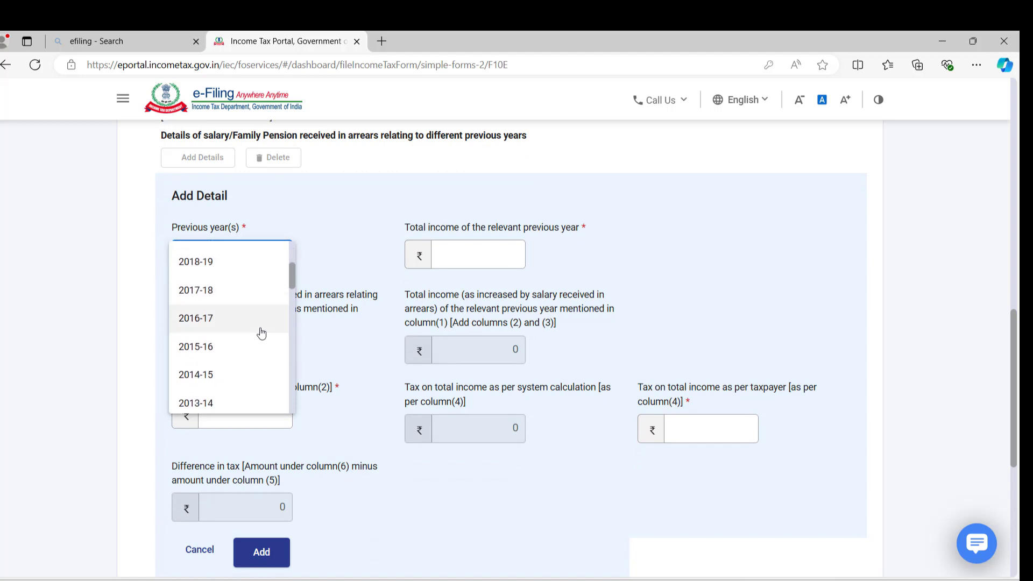
left_click(363, 231)
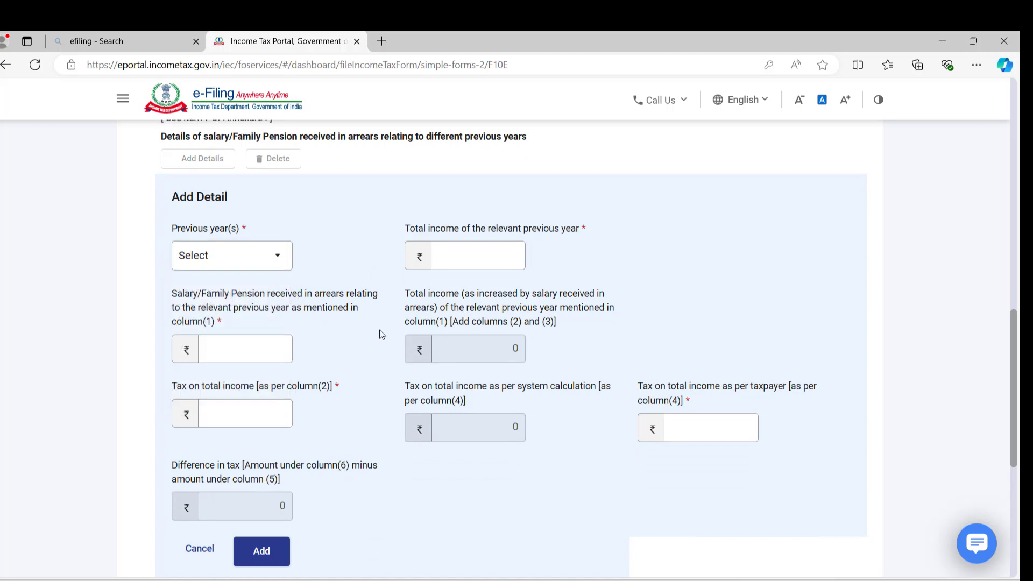
scroll(193, 301, "up", 2)
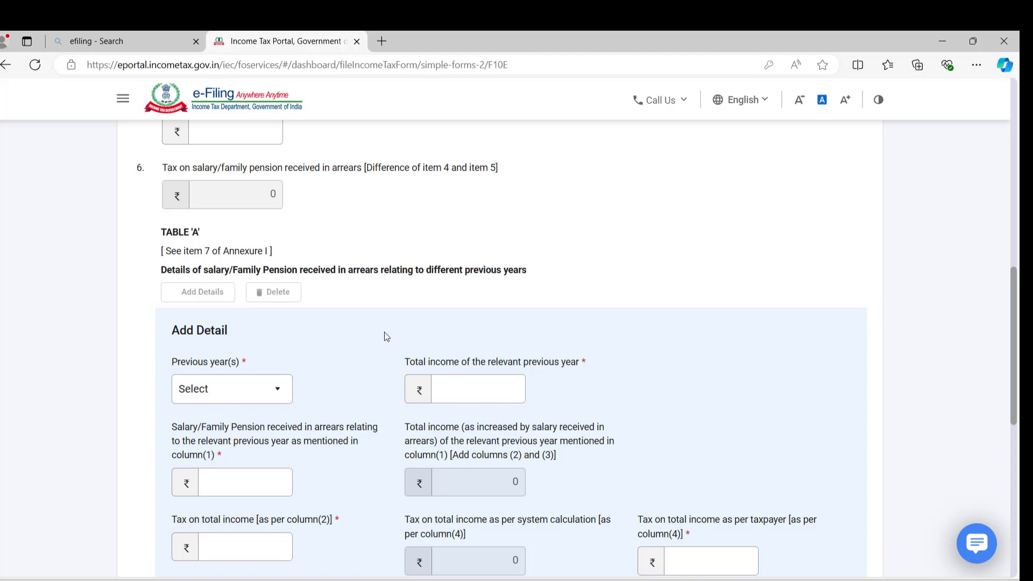
scroll(381, 331, "down", 1)
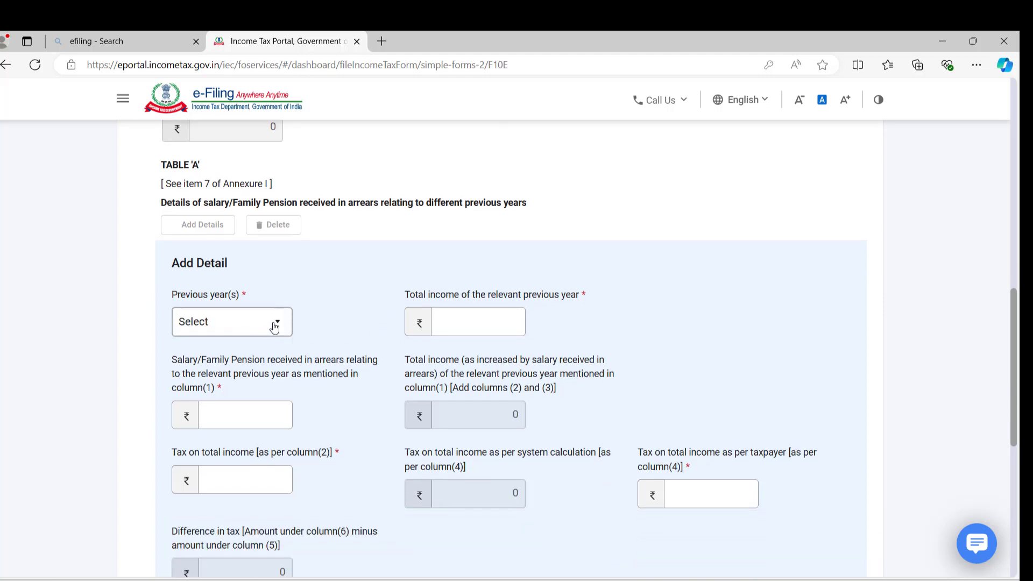
scroll(322, 329, "down", 1)
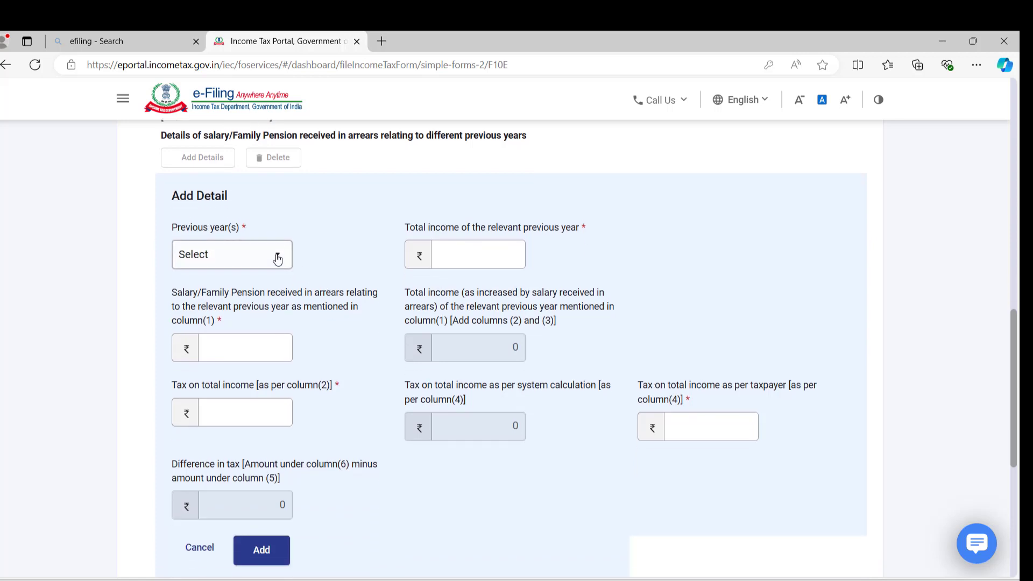
Choose 2006-07 as the previous year in the new Table 'A' detail and set its total income to 0.
left_click(278, 258)
scroll(250, 344, "down", 5)
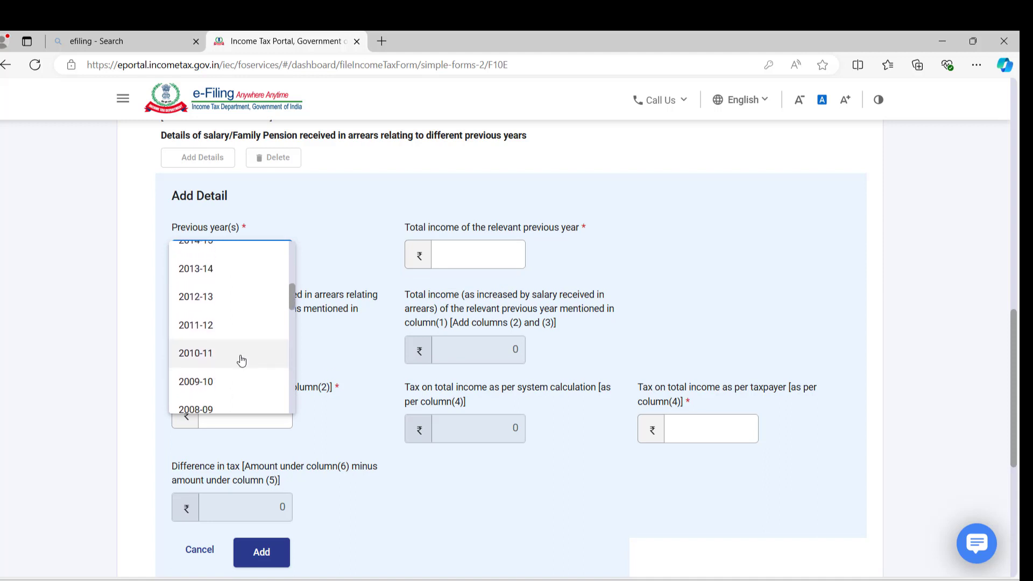
scroll(241, 360, "down", 3)
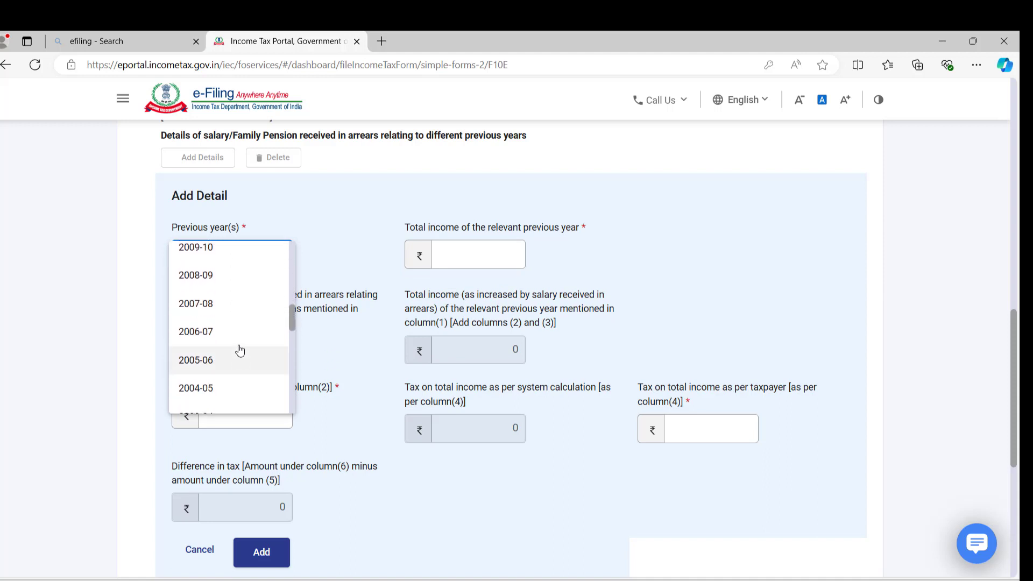
left_click(223, 332)
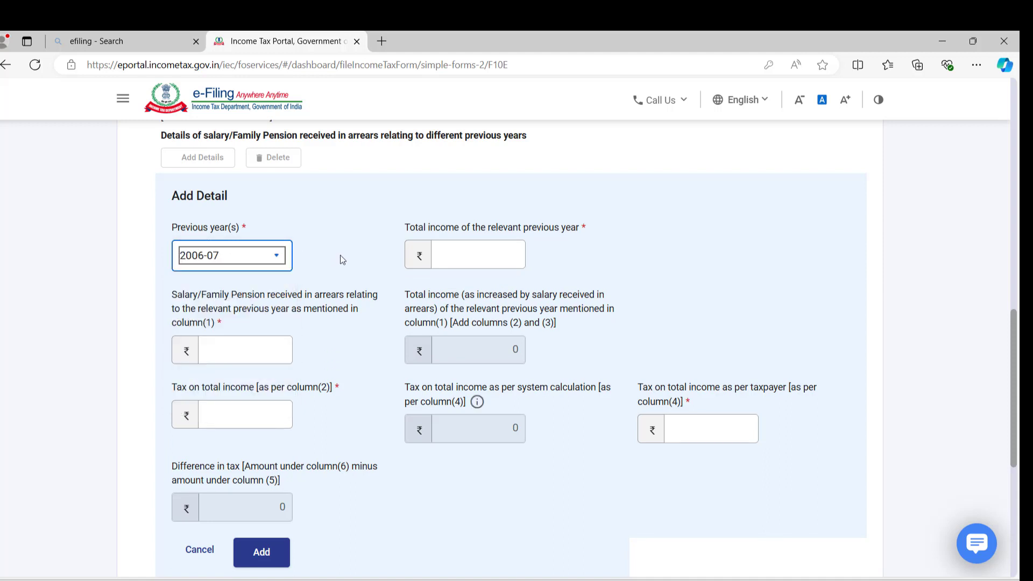
left_click(443, 256)
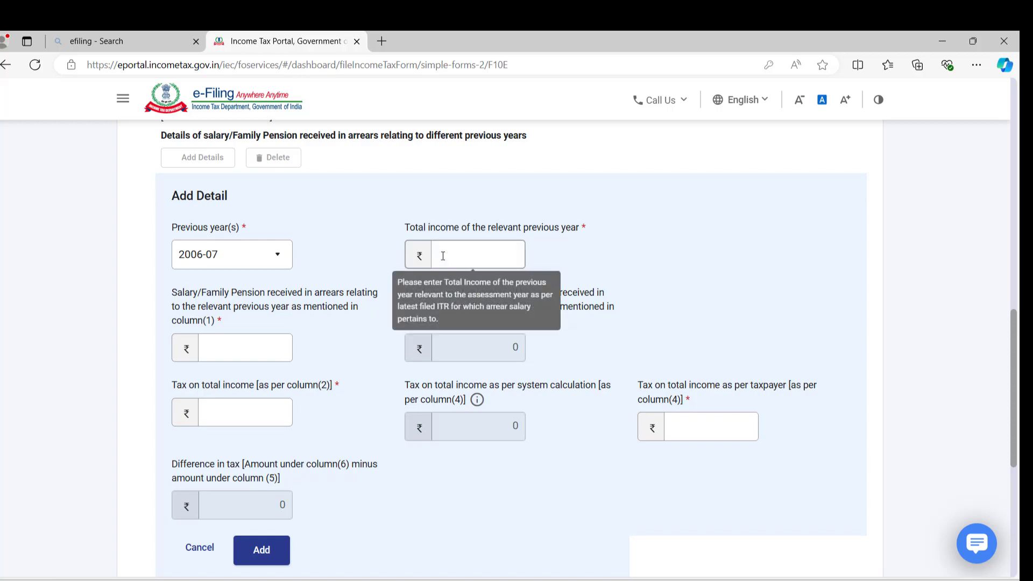
type("0")
left_click(601, 270)
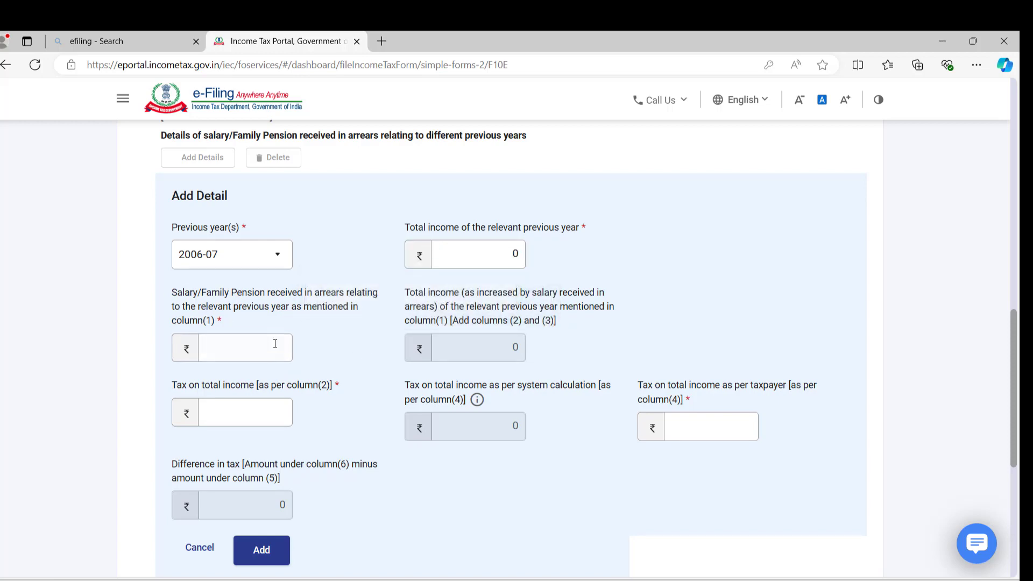
Switch to the handwritten pension photos, check the March '06 to Feb '07 amount on the following page, and return to the form.
key("alt+Tab")
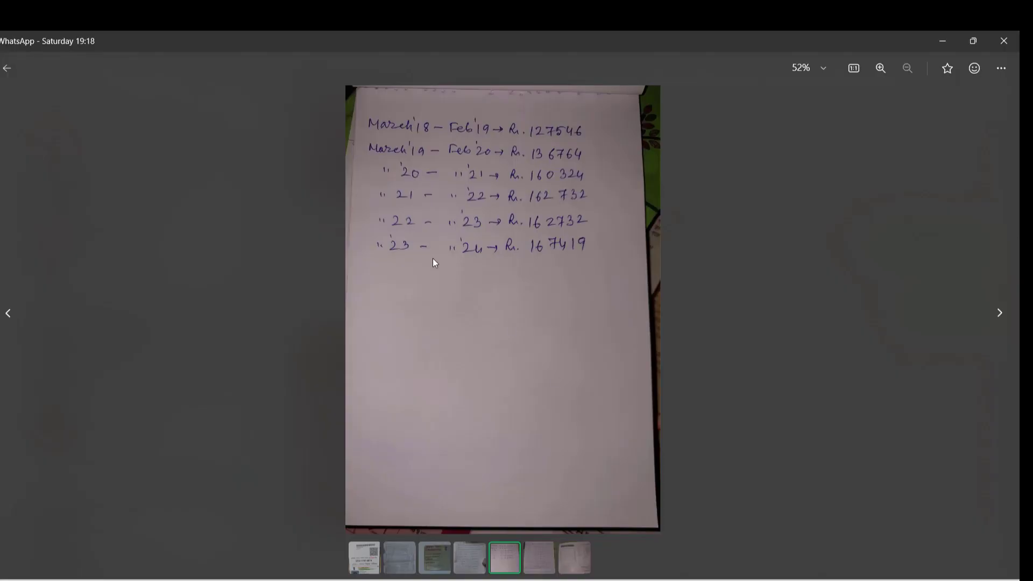
left_click(1004, 321)
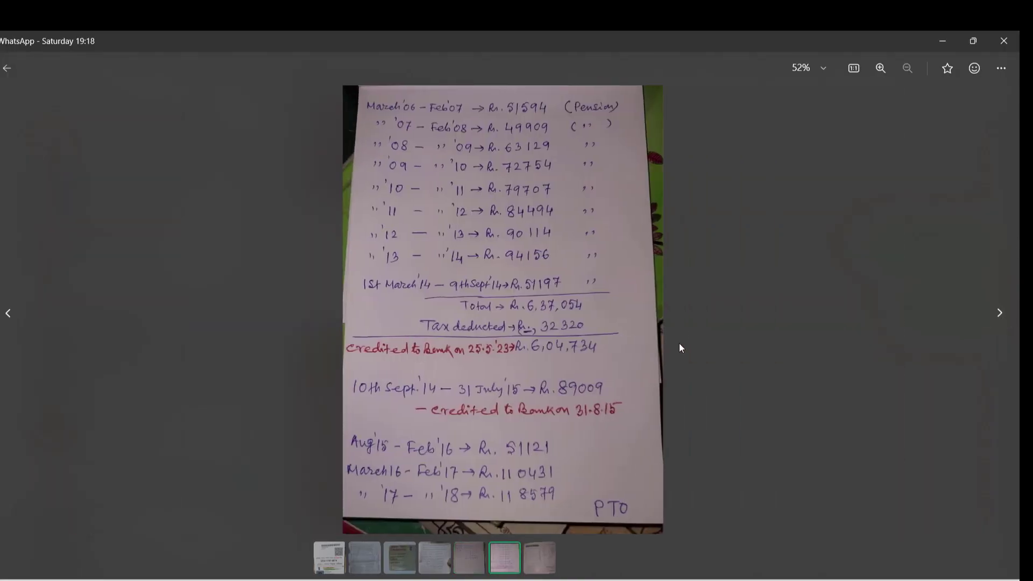
scroll(442, 217, "up", 1)
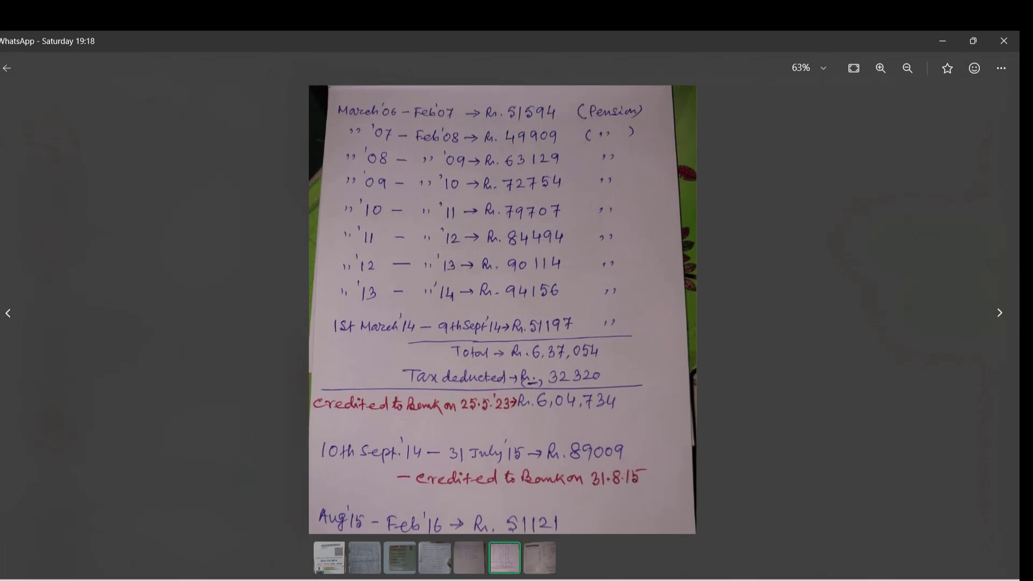
mouse_move(608, 580)
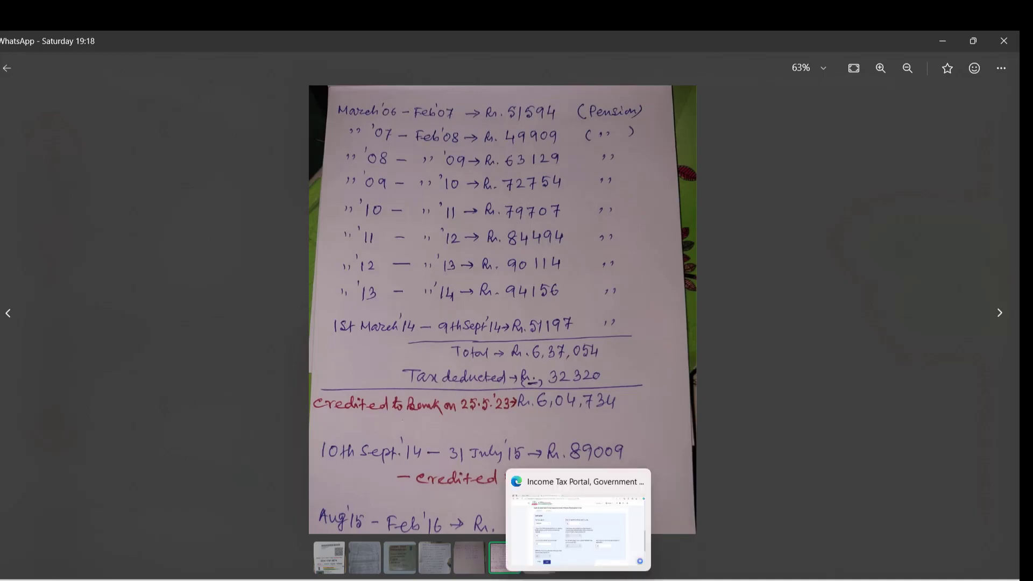
left_click(579, 525)
Set the salary/family pension received in arrears for 2006-07 to 51,594.
left_click(226, 351)
left_click(225, 350)
type("51594")
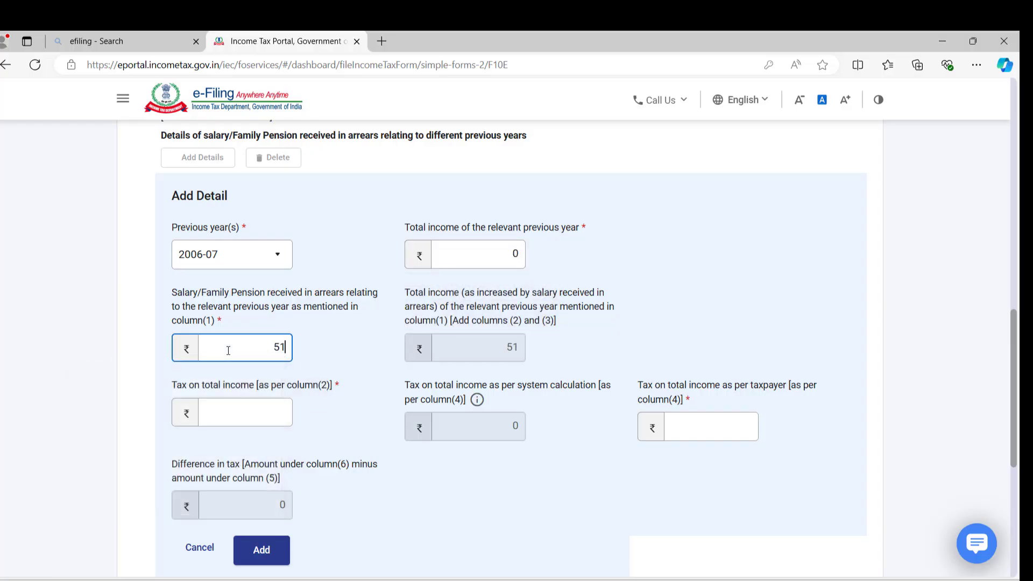
left_click(351, 408)
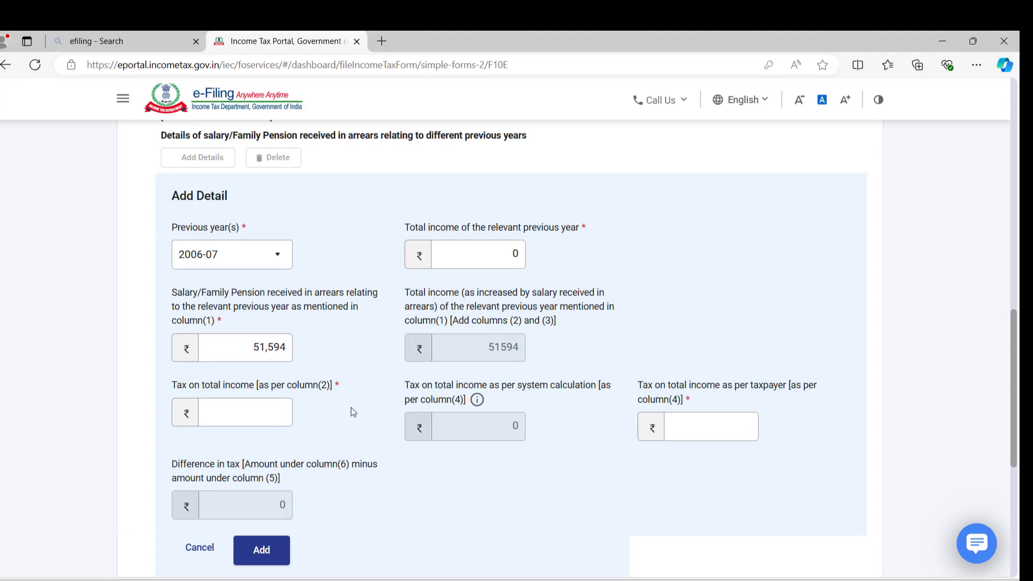
Set both the tax on total income (column 2) and the tax as per taxpayer (column 4) to 0 for 2006-07.
scroll(351, 407, "down", 1)
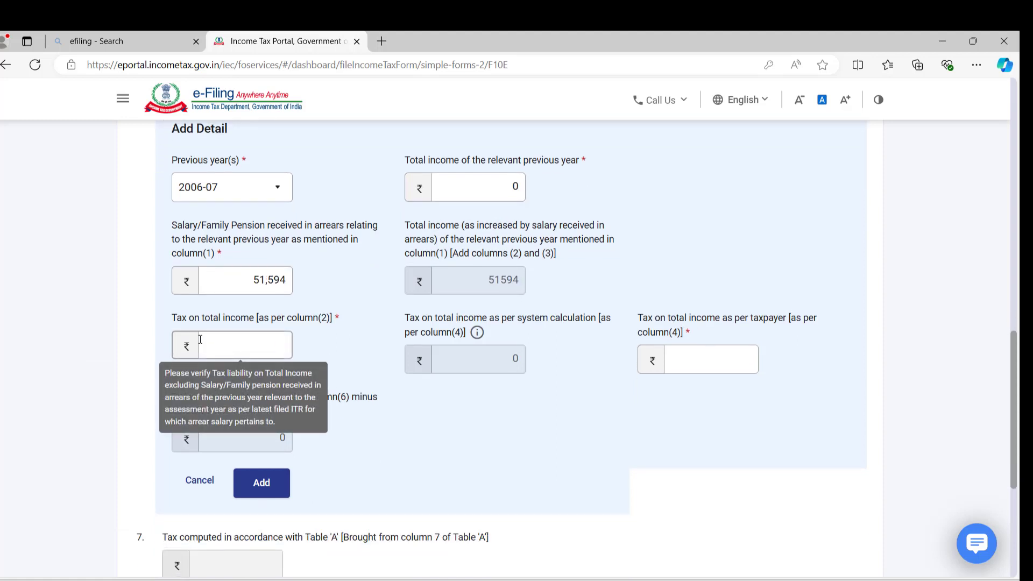
left_click(260, 347)
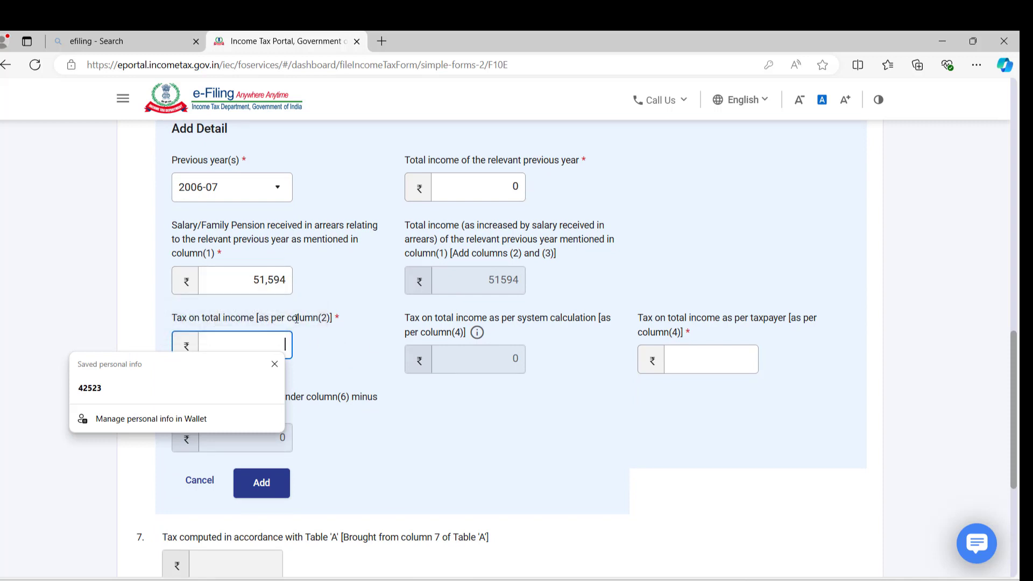
type("0")
left_click(347, 333)
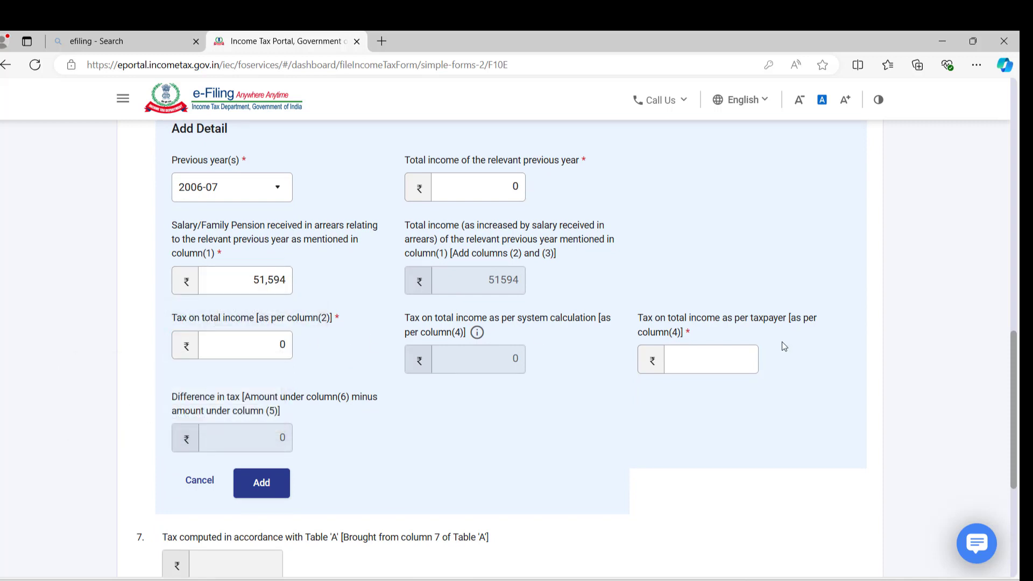
left_click(698, 358)
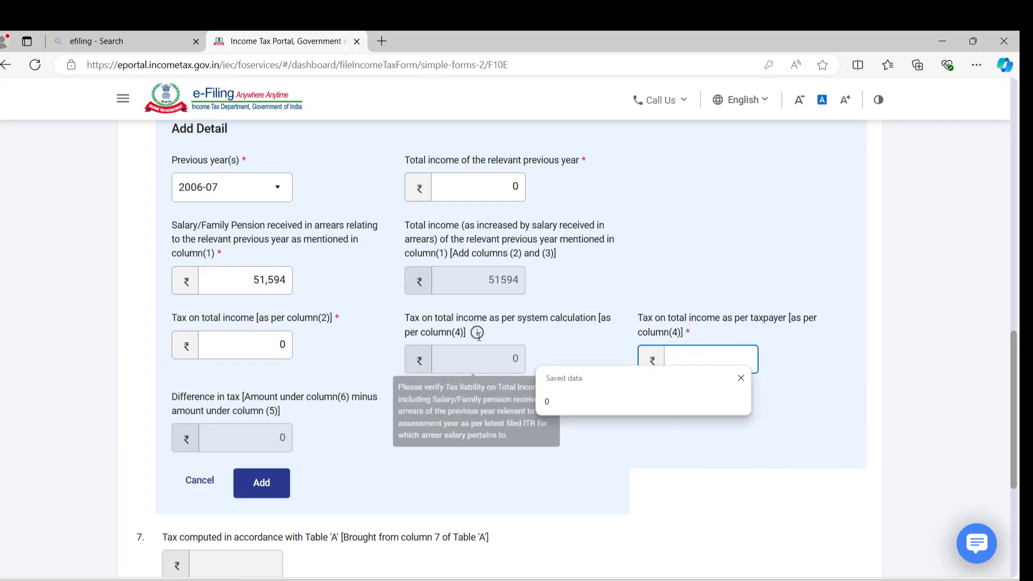
type("0")
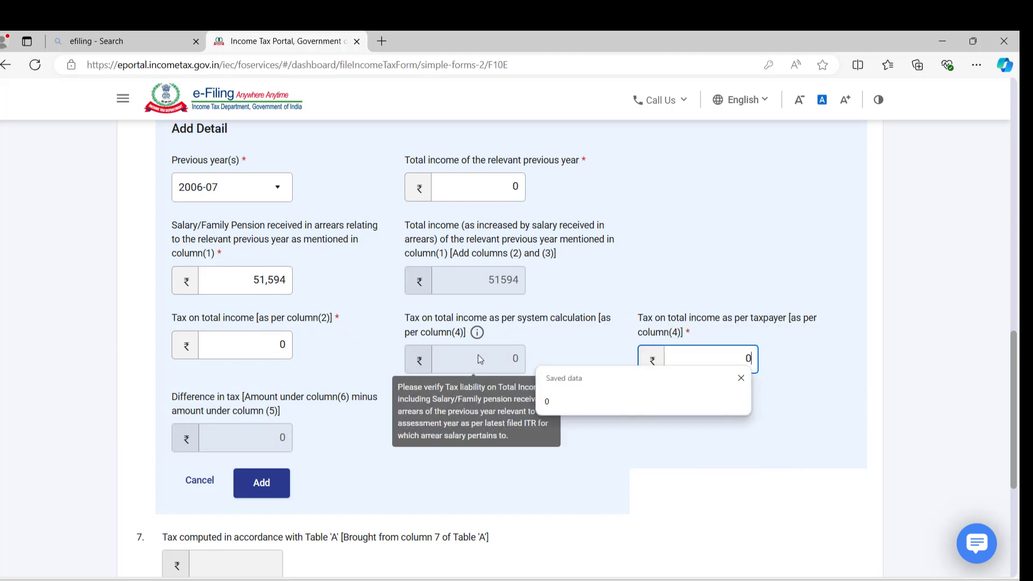
left_click(792, 360)
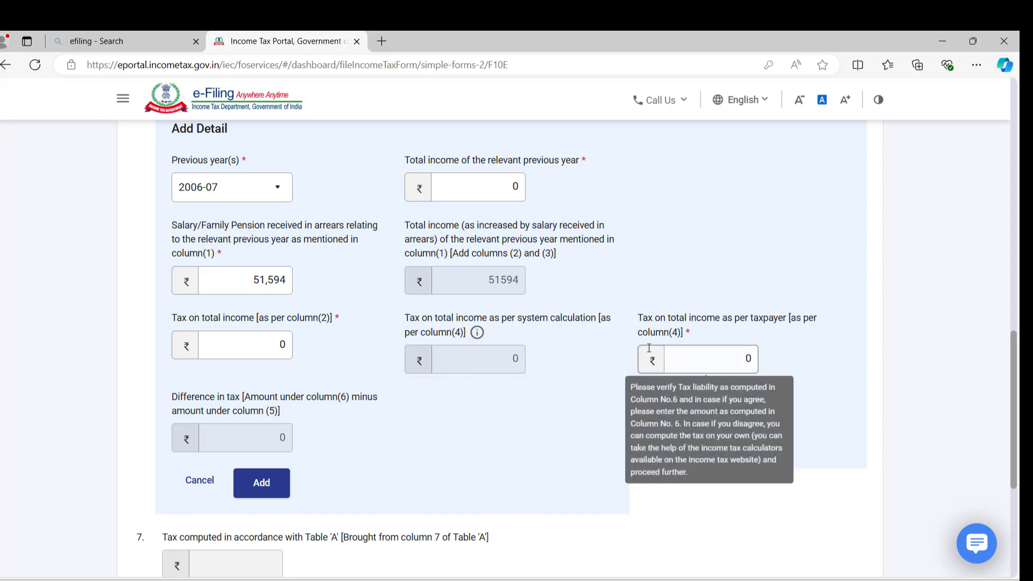
Check the tax fields against the system calculation and add the 2006-07 detail to Table 'A'.
mouse_move(482, 332)
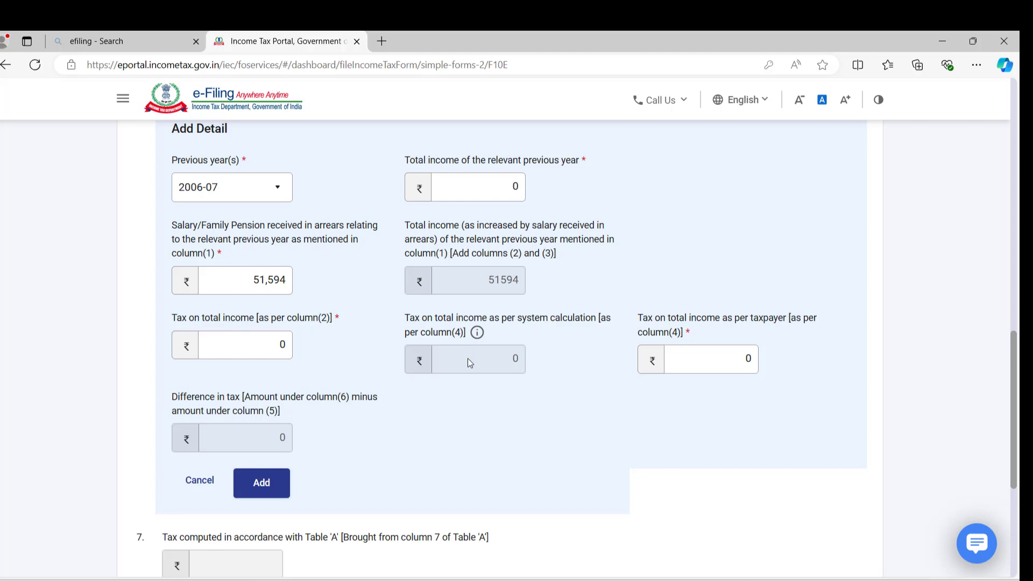
mouse_move(474, 370)
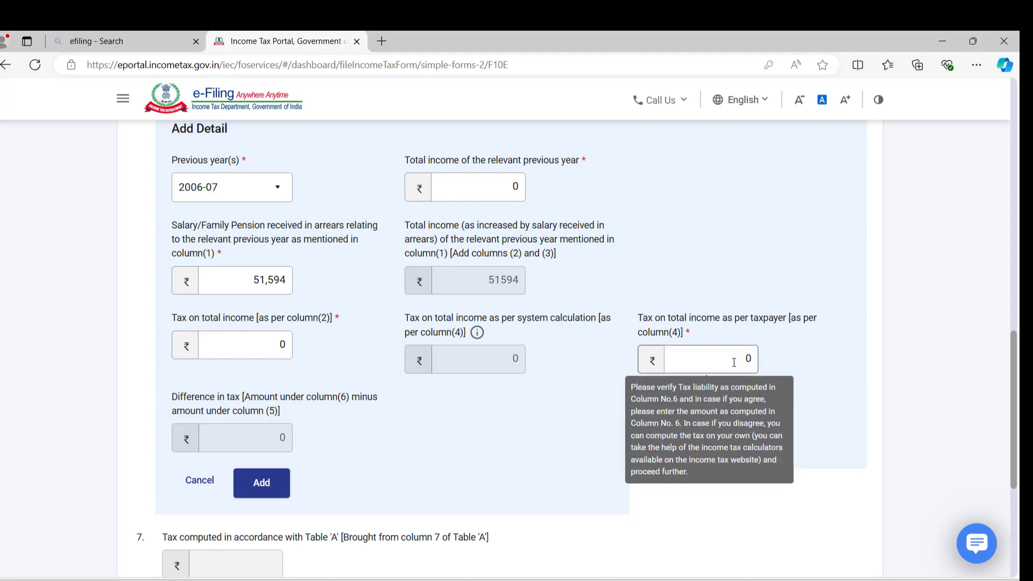
left_click(277, 482)
scroll(530, 419, "up", 3)
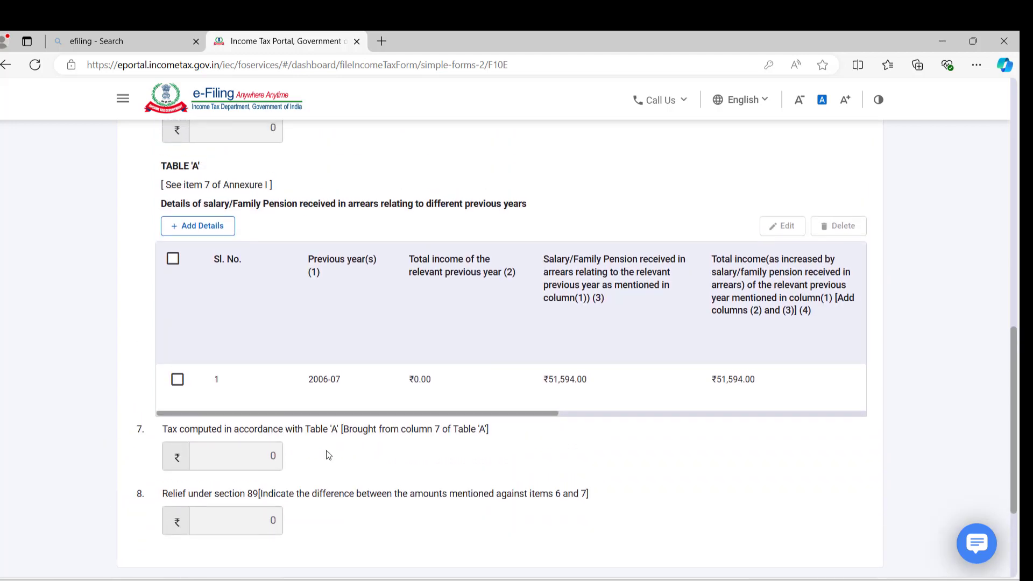
scroll(326, 451, "up", 1)
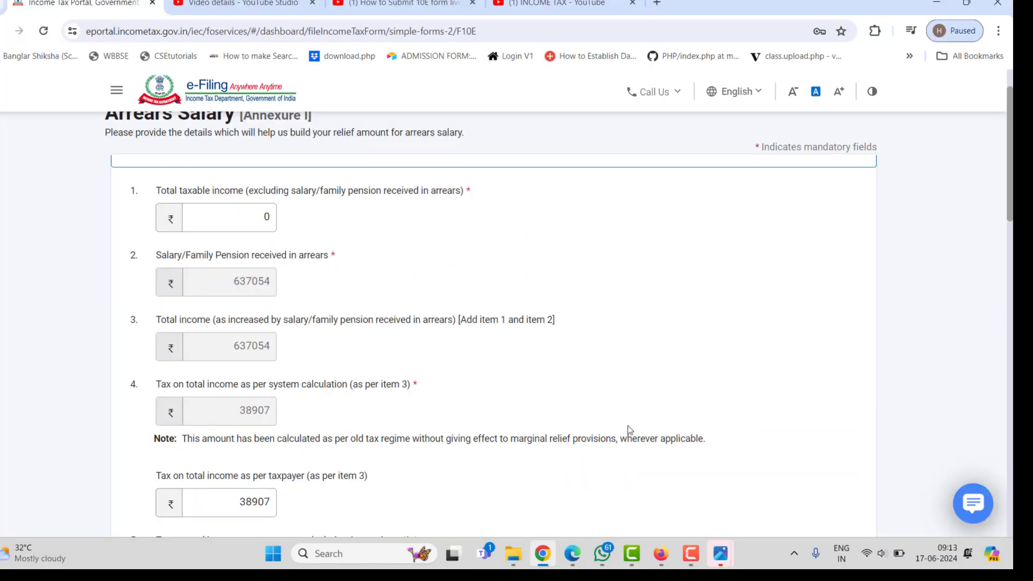
Review the Table 'A' arrears entries for previous years 2006-07 to 2014-15.
scroll(627, 431, "down", 10)
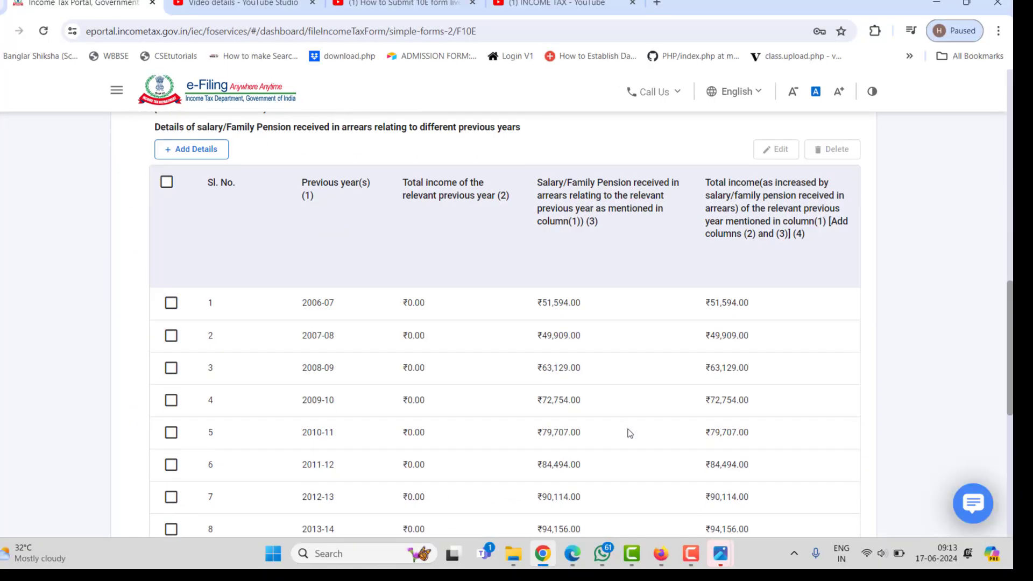
scroll(628, 432, "down", 1)
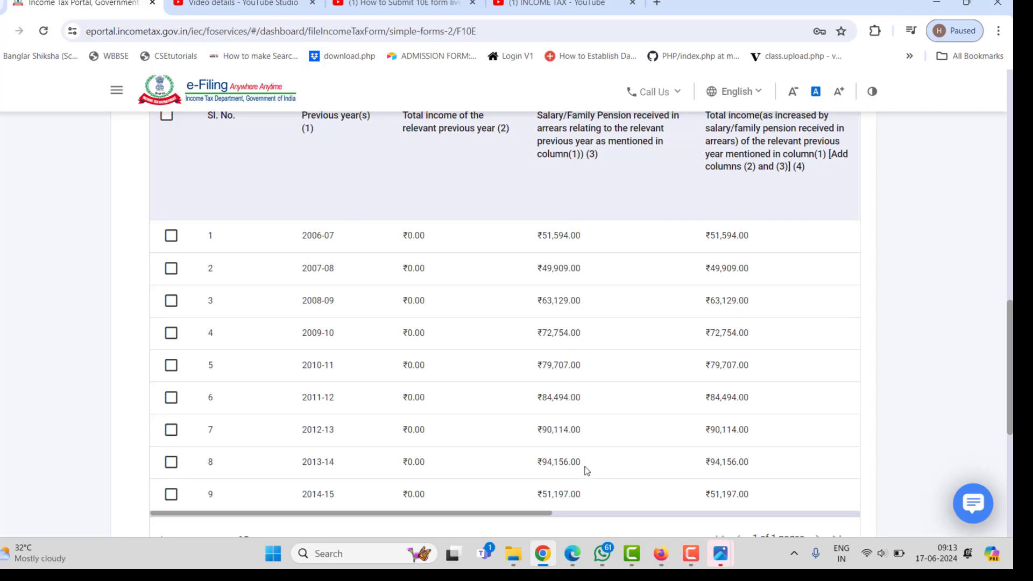
scroll(751, 290, "down", 1)
scroll(751, 289, "down", 2)
scroll(672, 281, "up", 1)
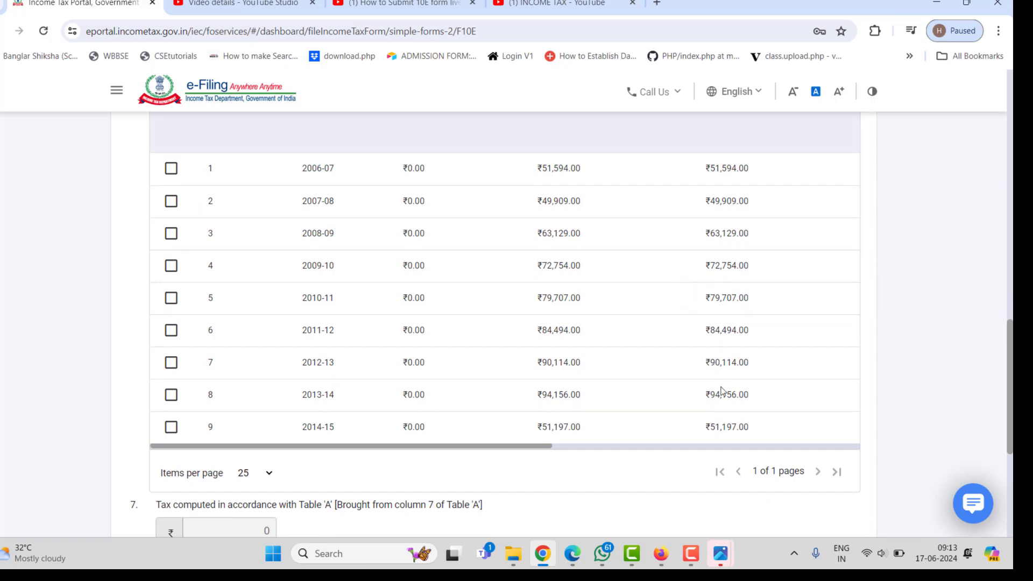
Check the arrears total in the handwritten pension photo, then return to review the annexure's income and tax items 1 to 5.
left_click(692, 563)
left_click(960, 491)
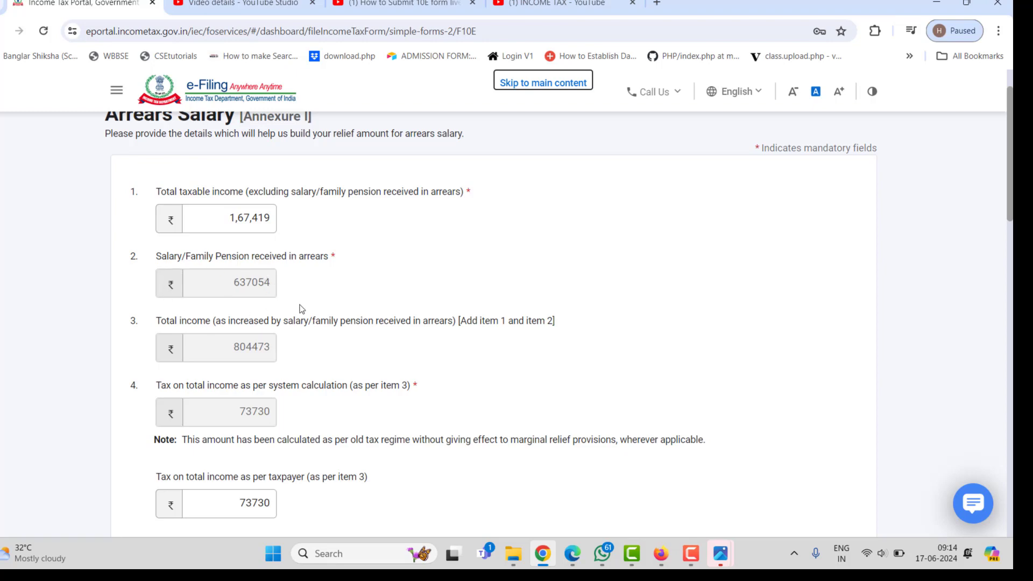
left_click(603, 556)
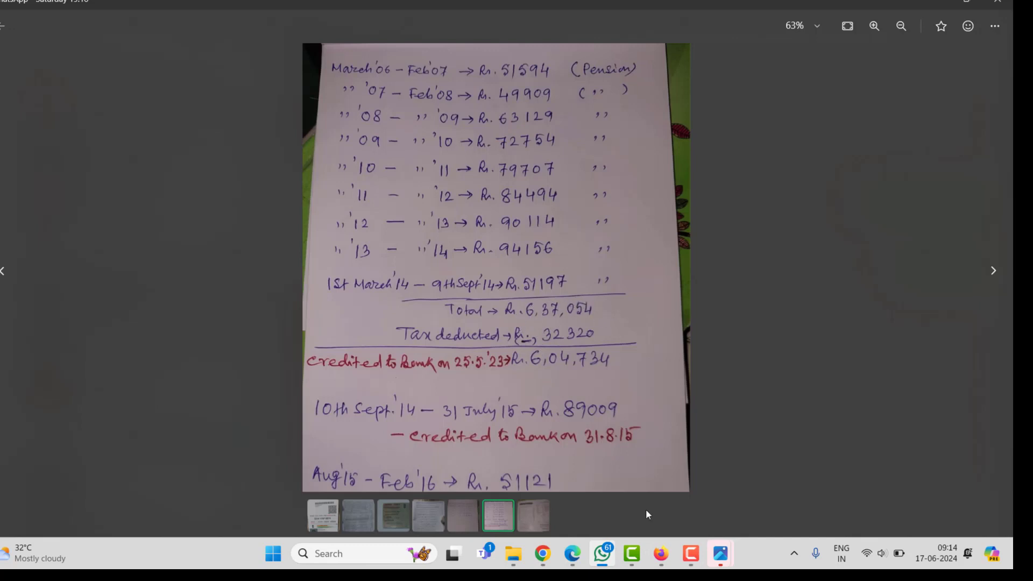
left_click(519, 514)
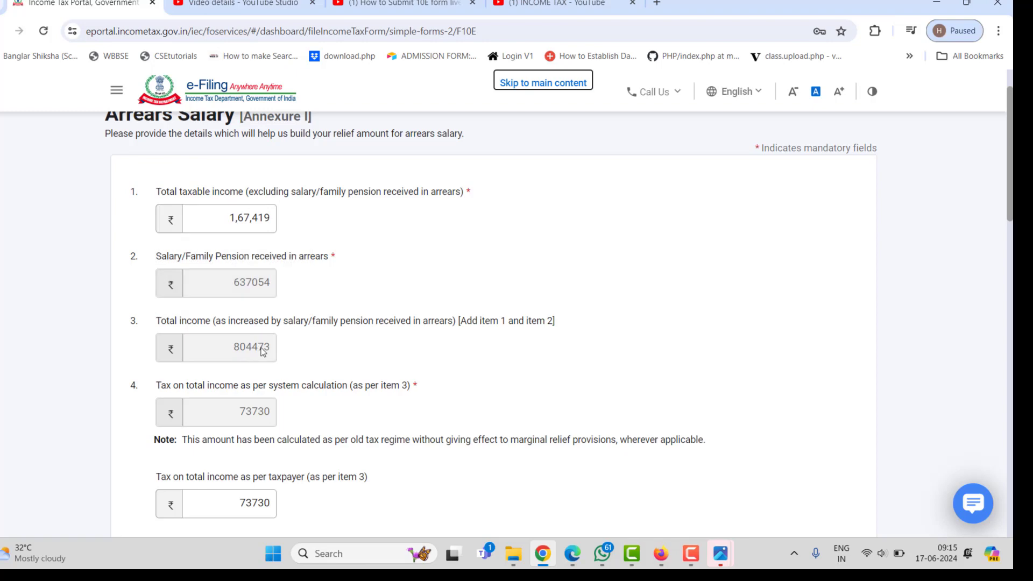
scroll(372, 351, "down", 1)
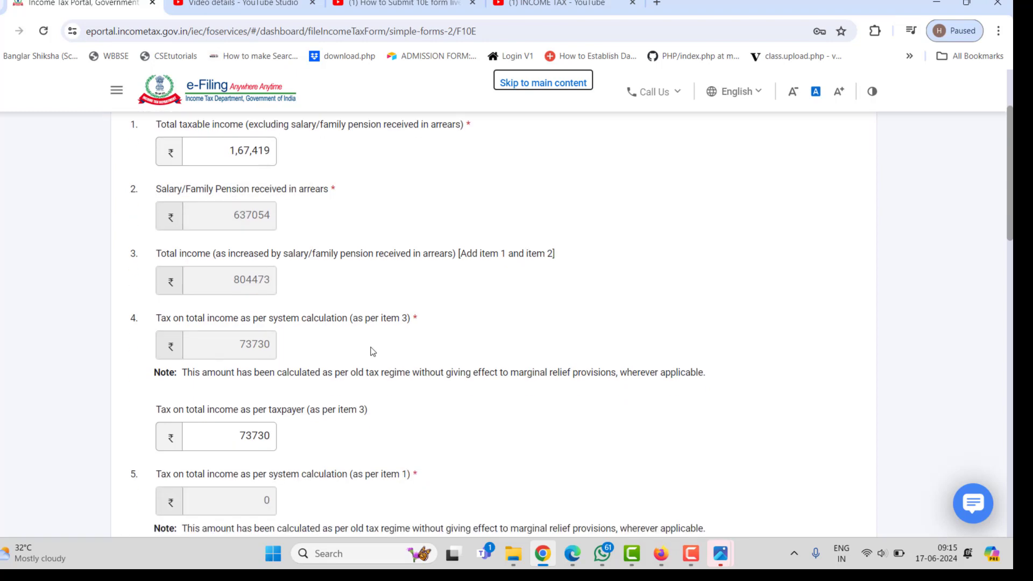
Review items 1 to 6 of the annexure, comparing the system-calculated tax with the taxpayer's tax amounts in items 4 and 5.
mouse_move(246, 355)
scroll(367, 313, "down", 2)
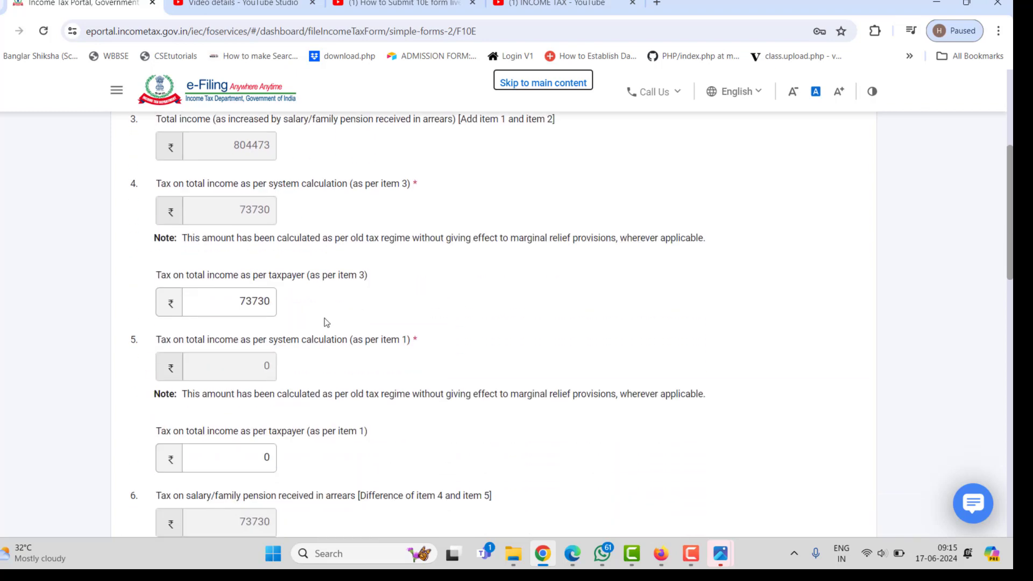
mouse_move(252, 302)
scroll(429, 291, "up", 1)
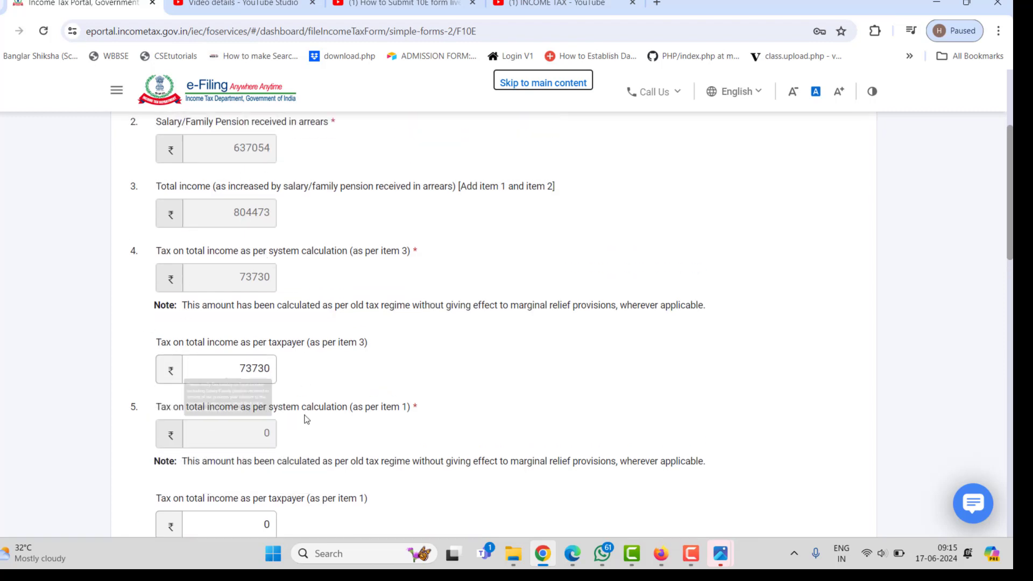
scroll(301, 400, "up", 1)
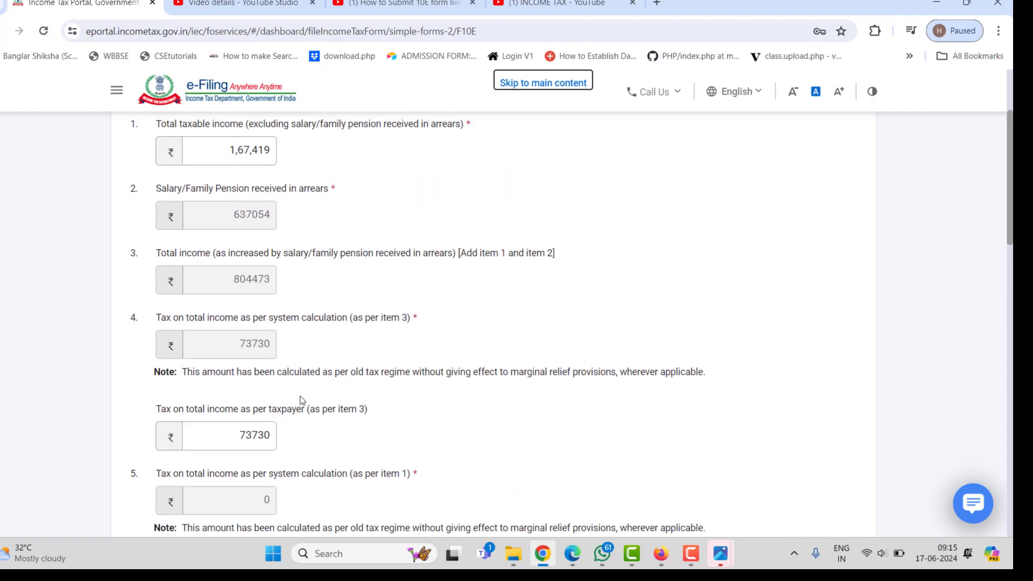
scroll(409, 376, "down", 4)
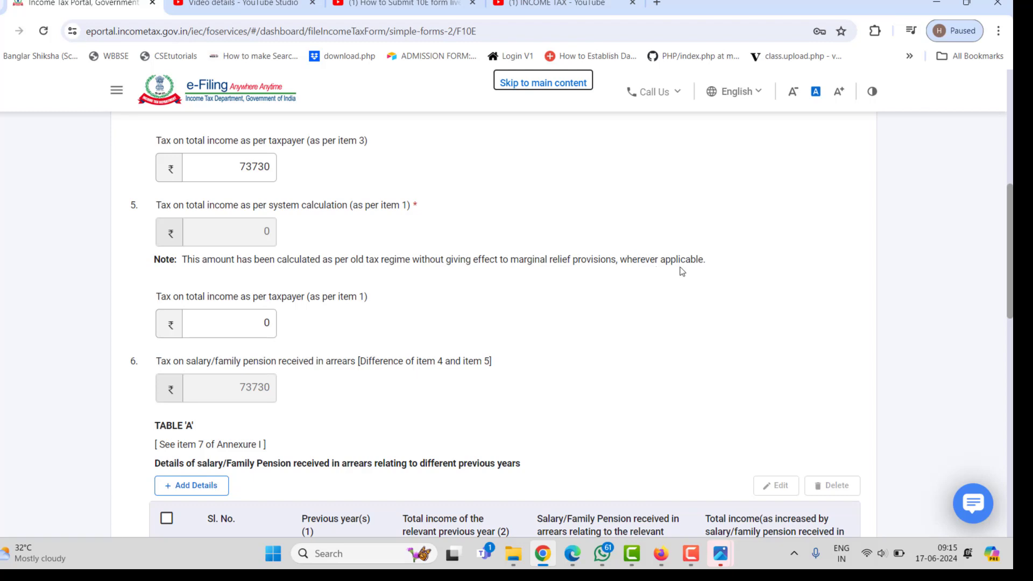
left_click(227, 326)
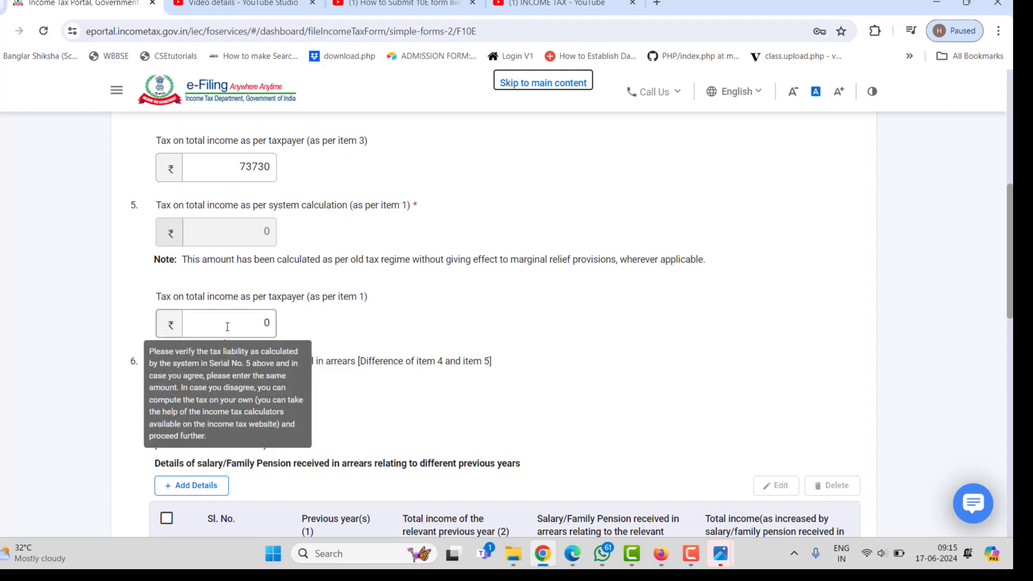
left_click(307, 328)
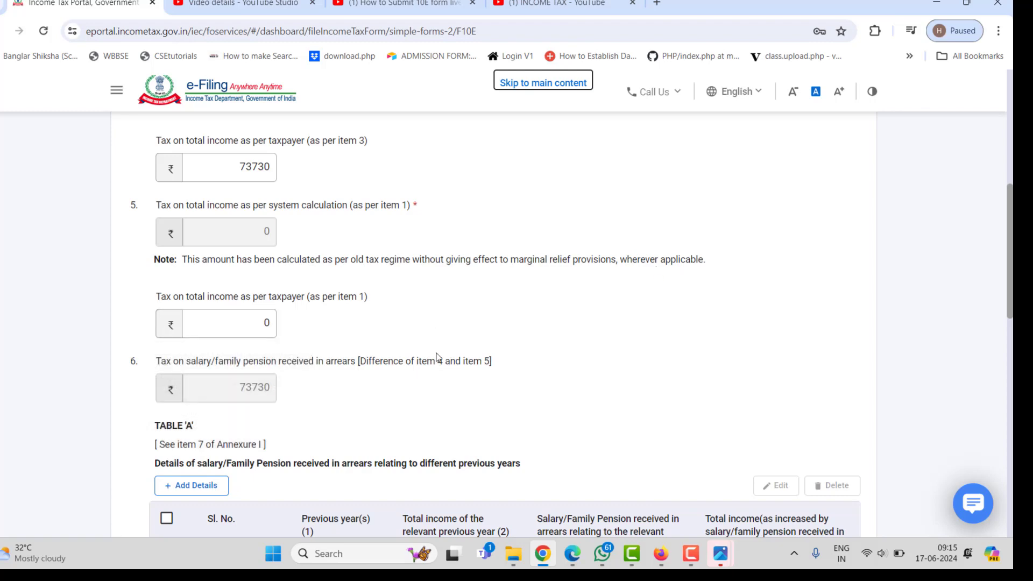
scroll(436, 356, "up", 8)
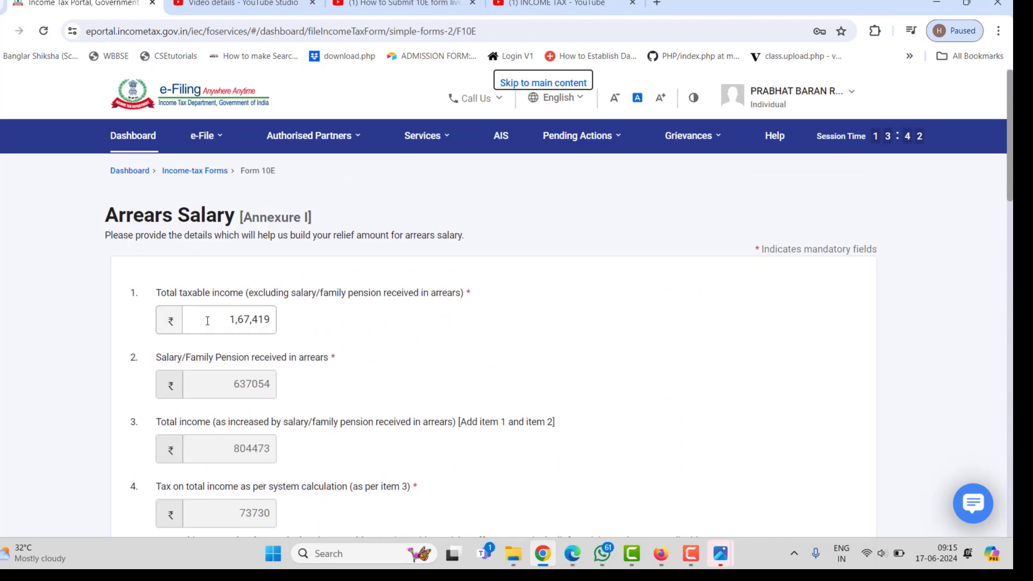
scroll(212, 320, "down", 10)
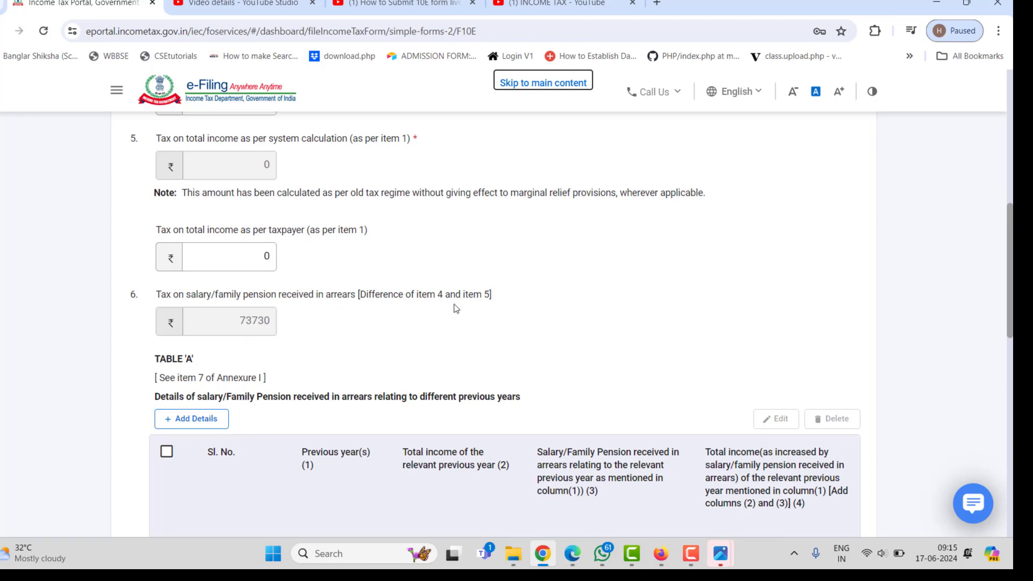
scroll(456, 309, "up", 6)
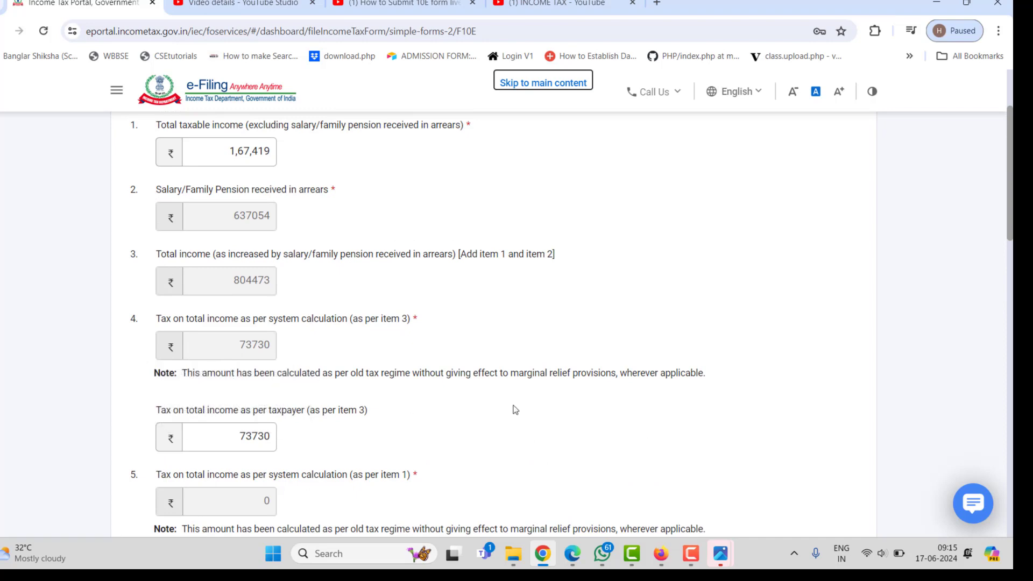
Check the Table 'A' entries and the section 89 relief in item 8, and save the Arrears Salary annexure.
scroll(515, 411, "down", 1)
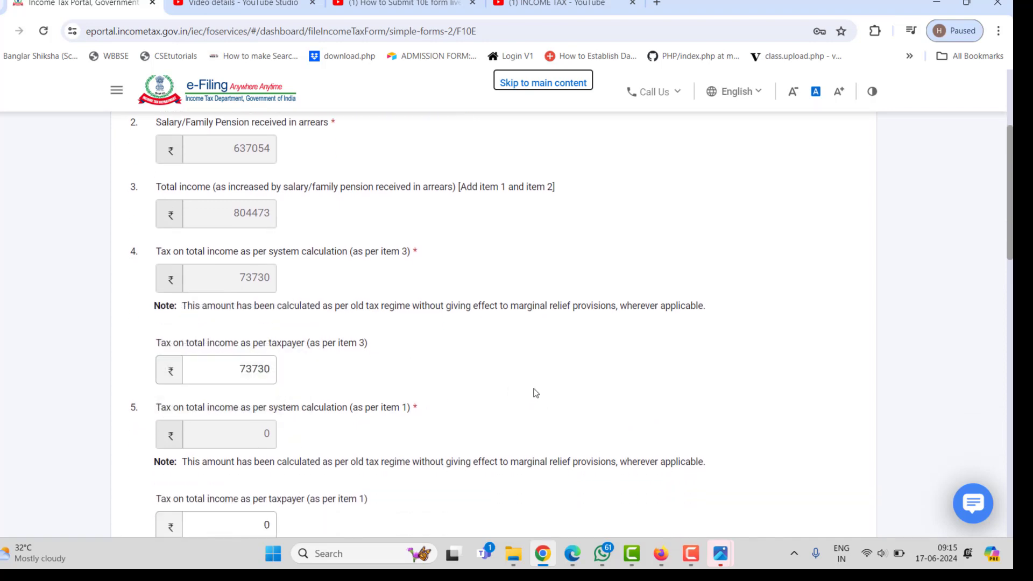
scroll(535, 392, "down", 3)
scroll(534, 392, "down", 2)
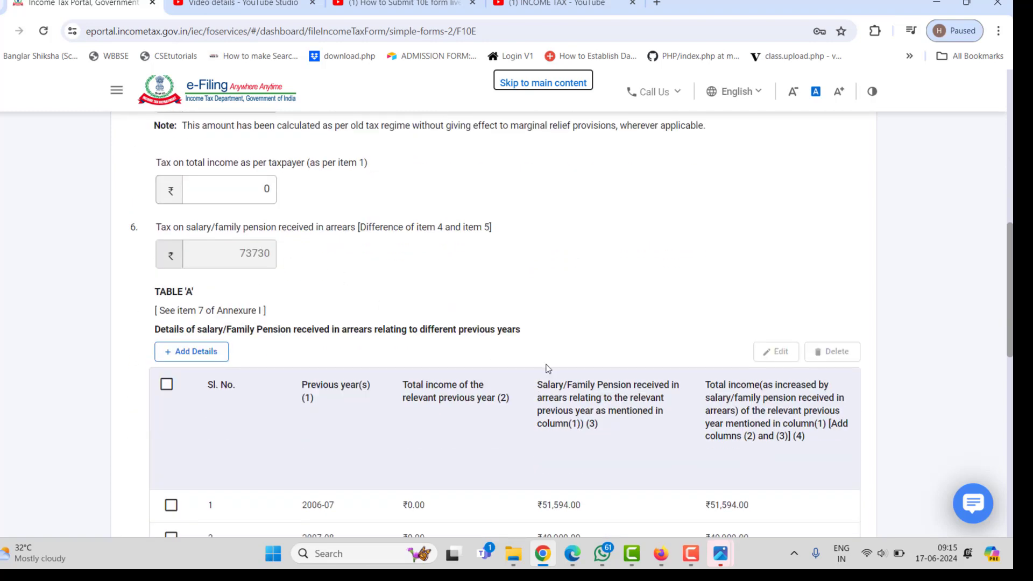
scroll(547, 371, "down", 7)
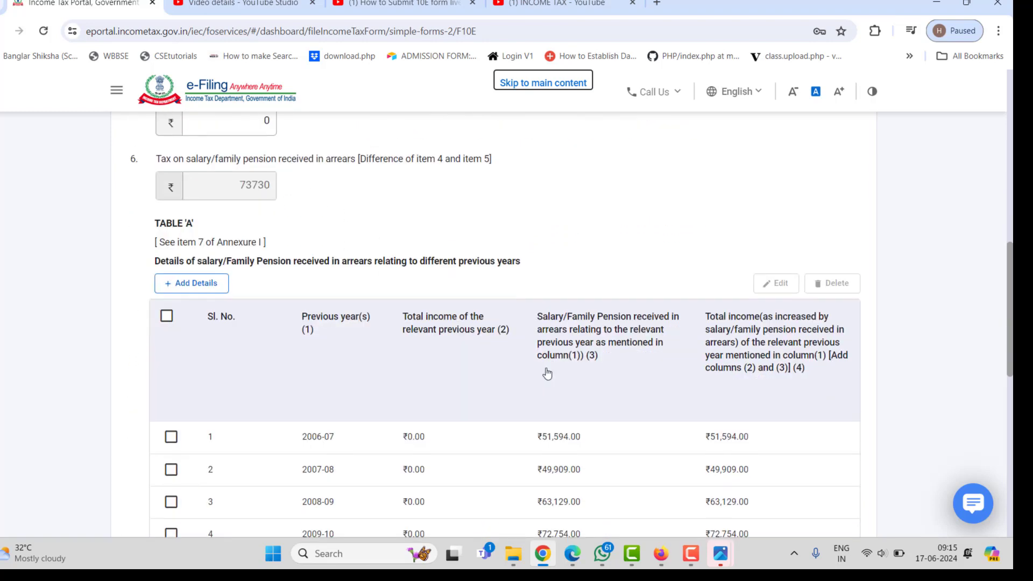
scroll(548, 376, "down", 1)
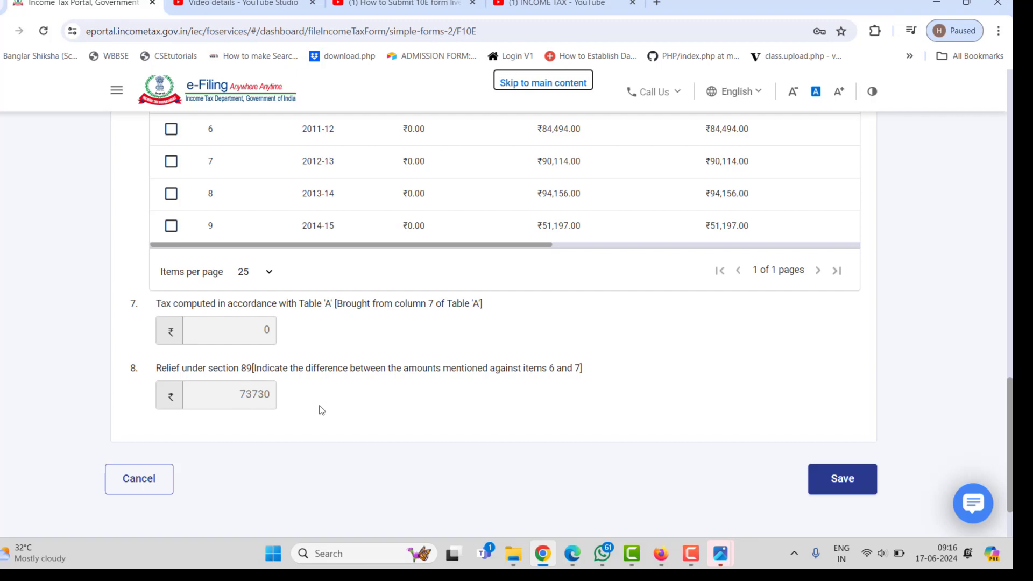
left_click(850, 484)
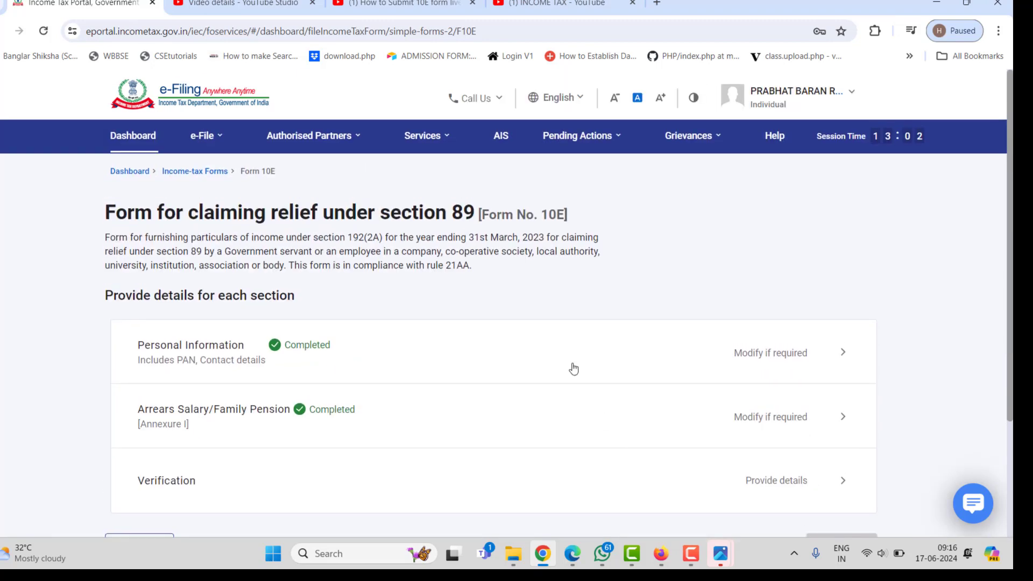
scroll(574, 369, "down", 2)
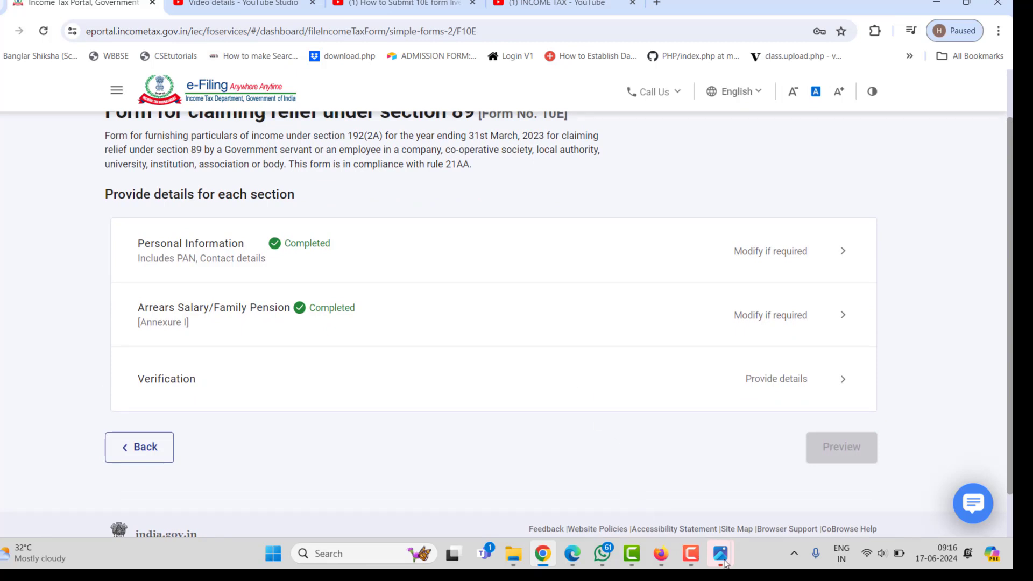
left_click(692, 554)
left_click(959, 491)
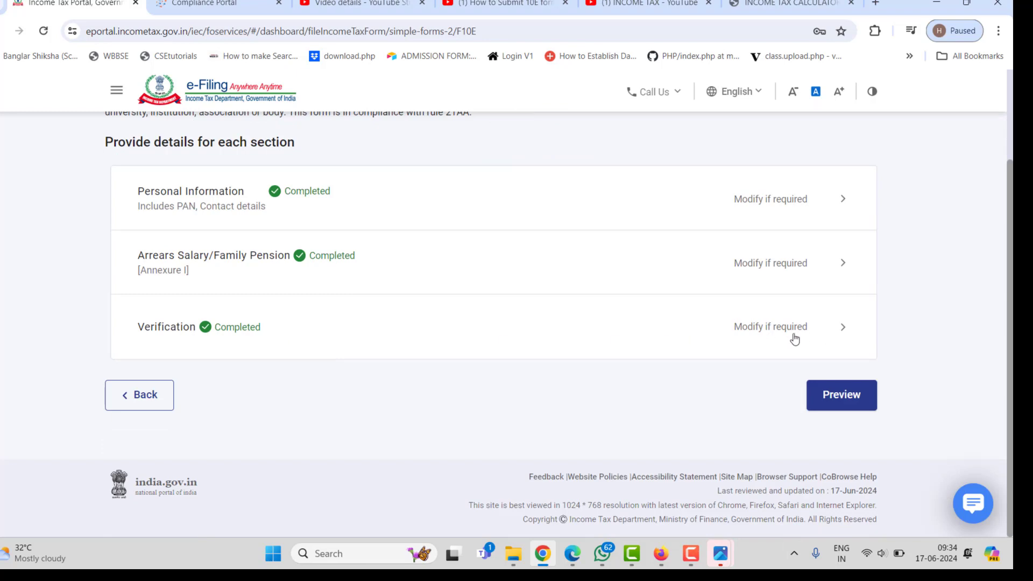
Check the declaration and place in the Verification section, save it, and open the preview of Form 10E.
left_click(781, 335)
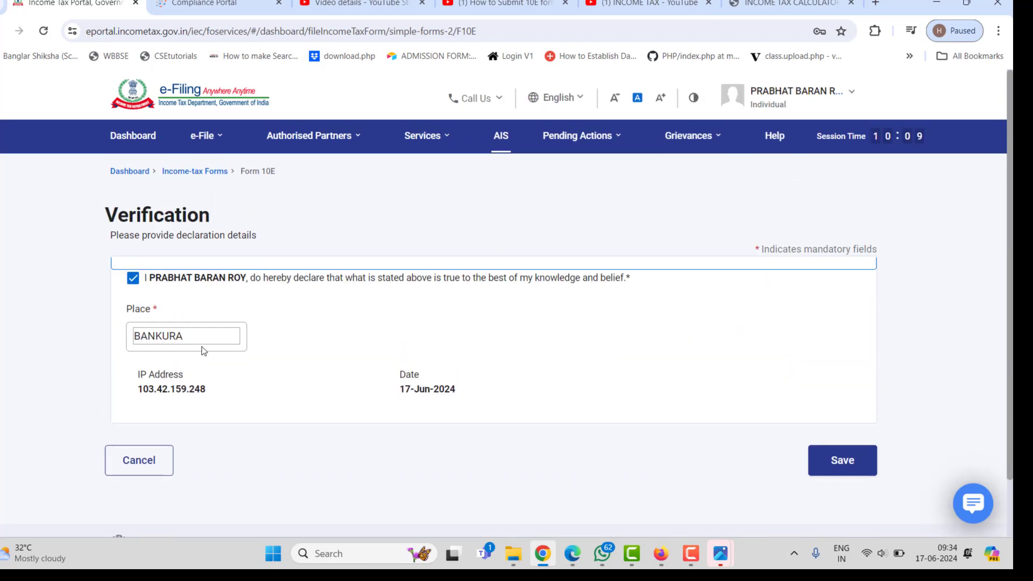
left_click(853, 462)
scroll(634, 373, "down", 3)
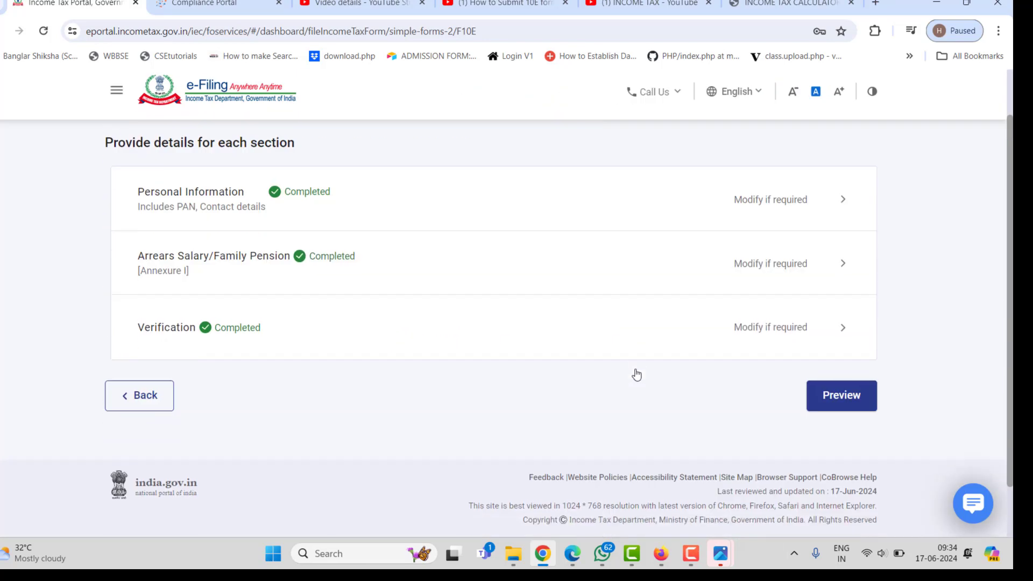
left_click(830, 394)
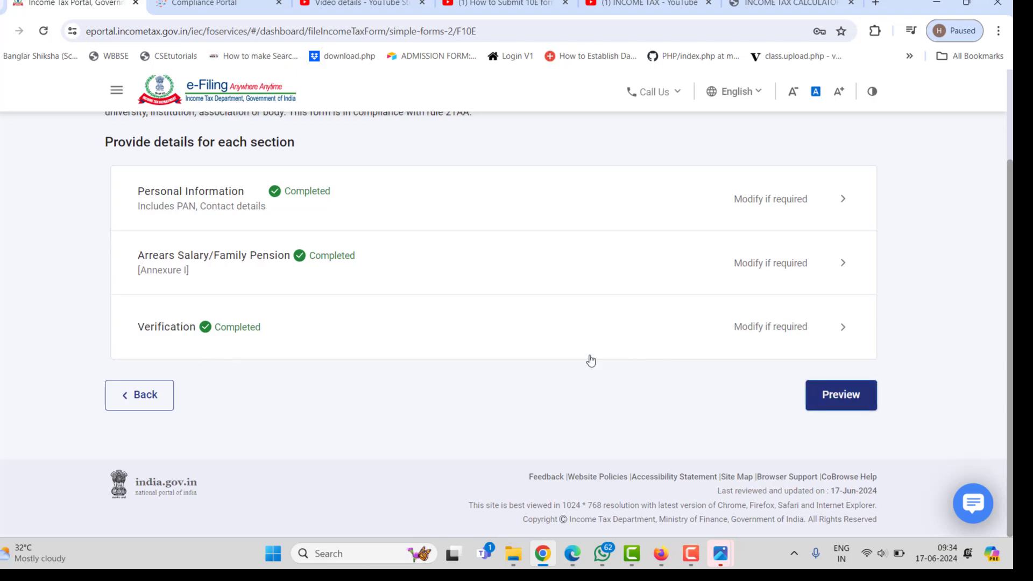
Review the Form 10E preview, including the particulars of income, the Annexure I items and the Table 'A' years.
scroll(592, 358, "down", 1)
scroll(591, 358, "down", 5)
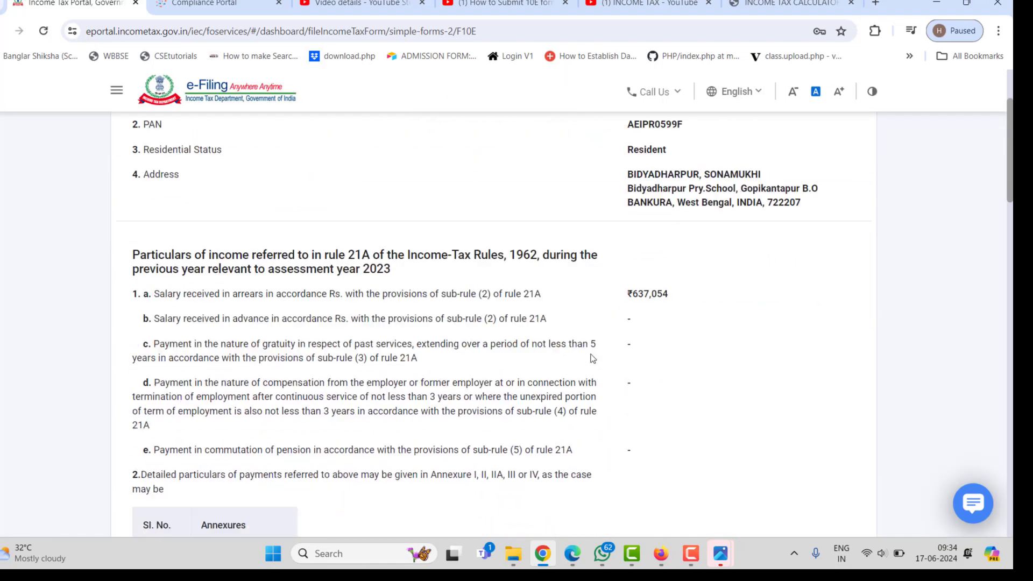
scroll(593, 358, "up", 3)
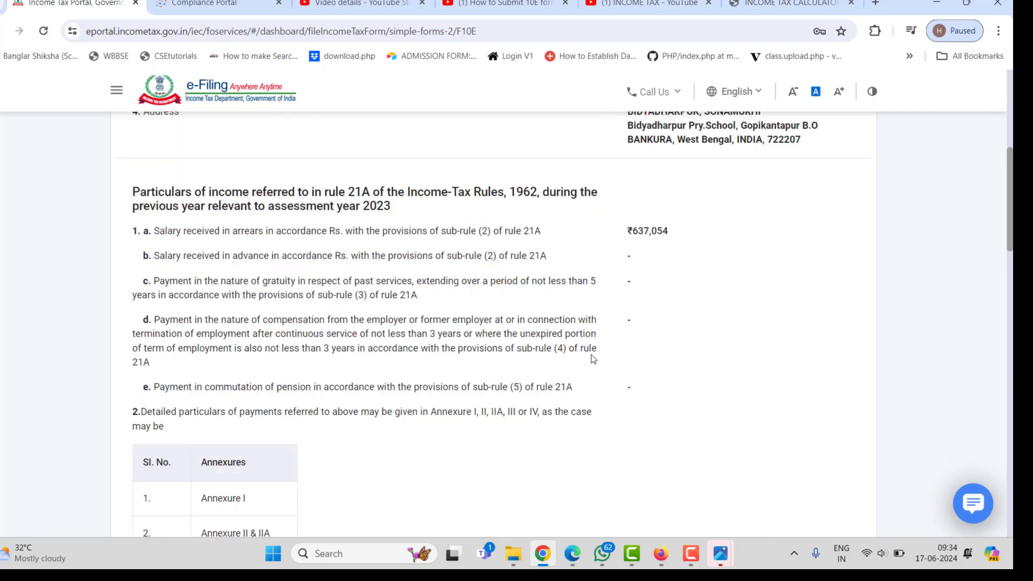
scroll(592, 358, "down", 3)
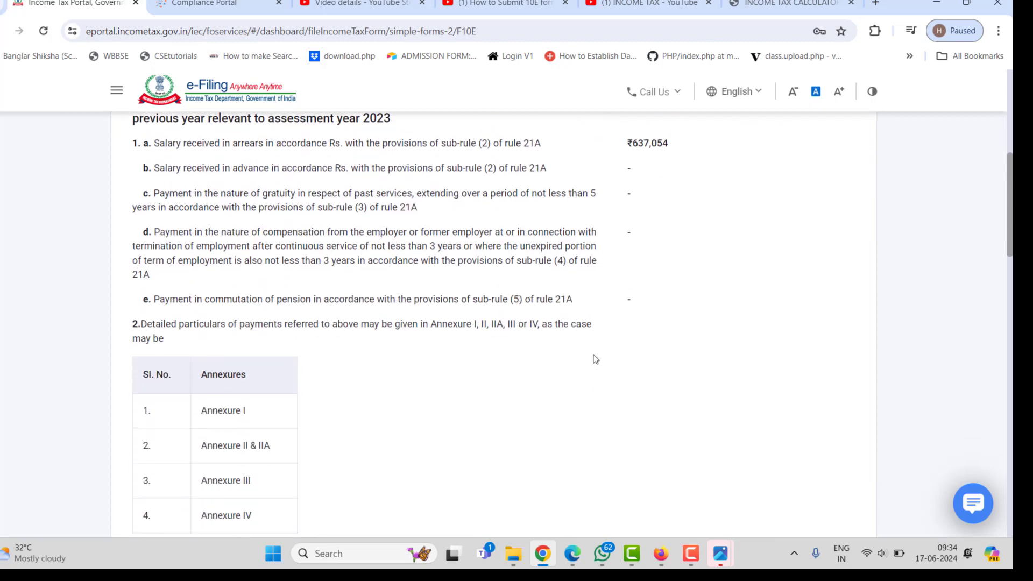
scroll(596, 358, "down", 6)
scroll(596, 359, "down", 6)
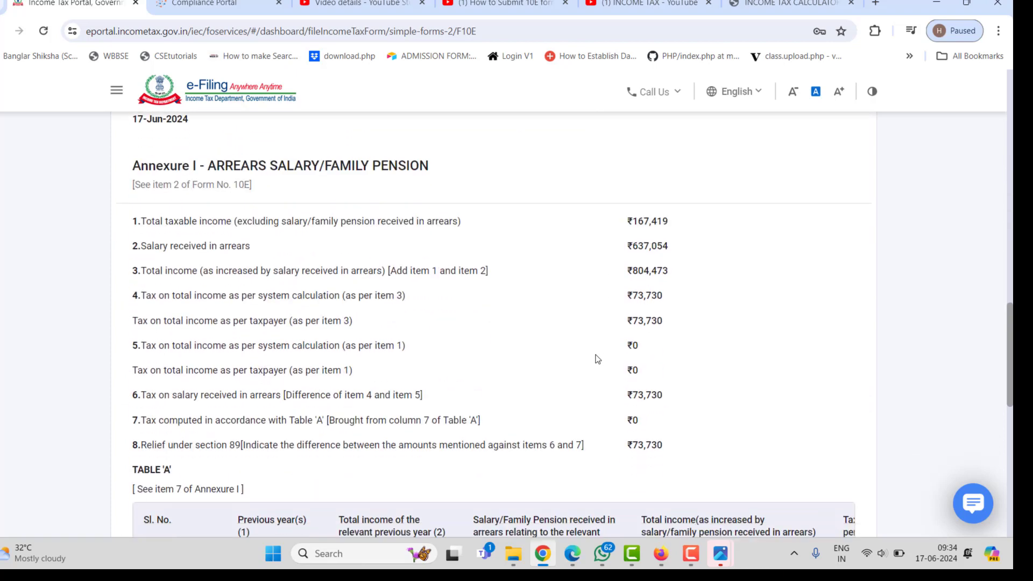
scroll(597, 359, "down", 6)
scroll(597, 360, "down", 4)
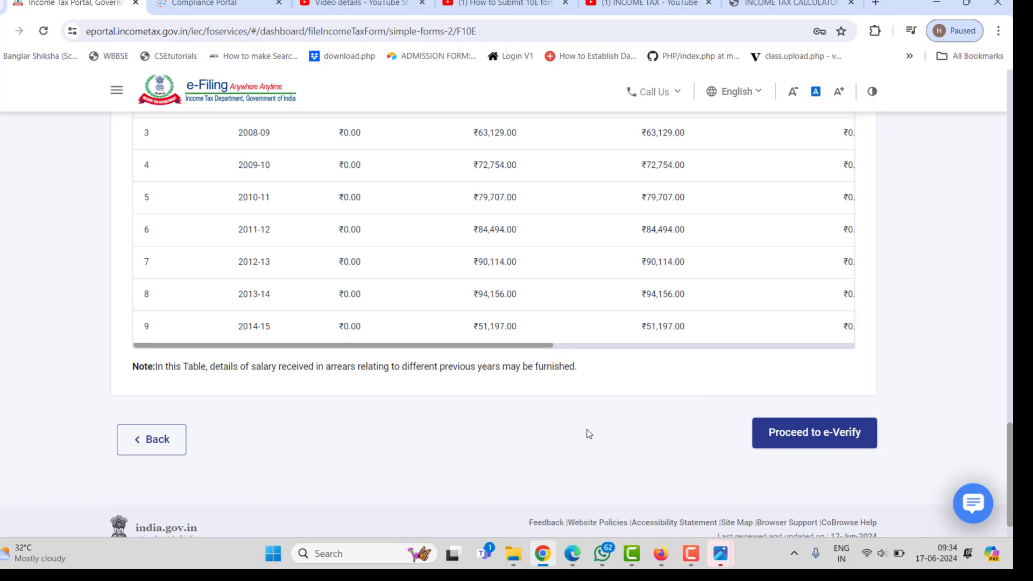
mouse_move(691, 554)
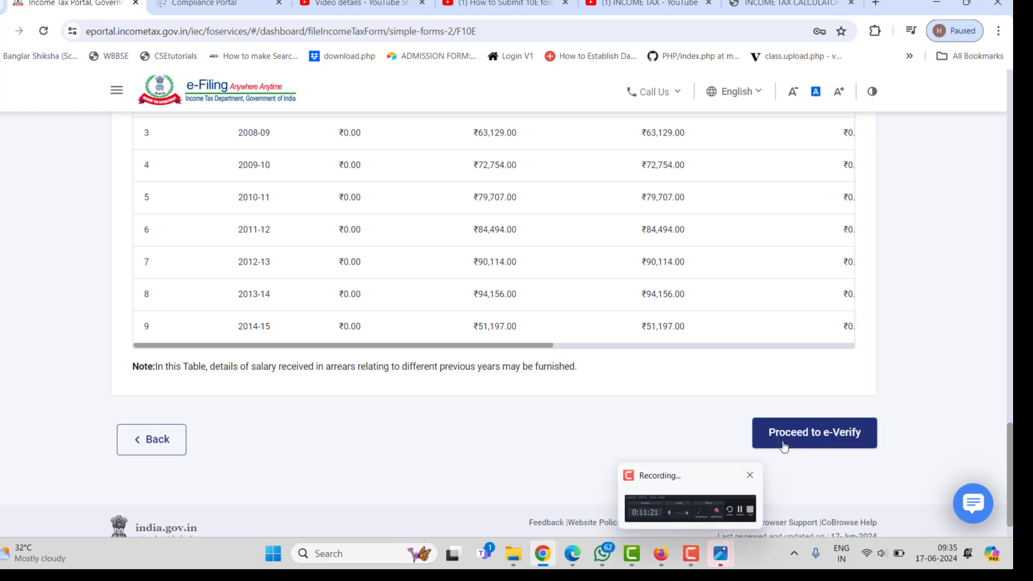
Proceed to e-Verify the form, confirm, and continue with verification by OTP on the mobile number registered with Aadhaar.
left_click(814, 434)
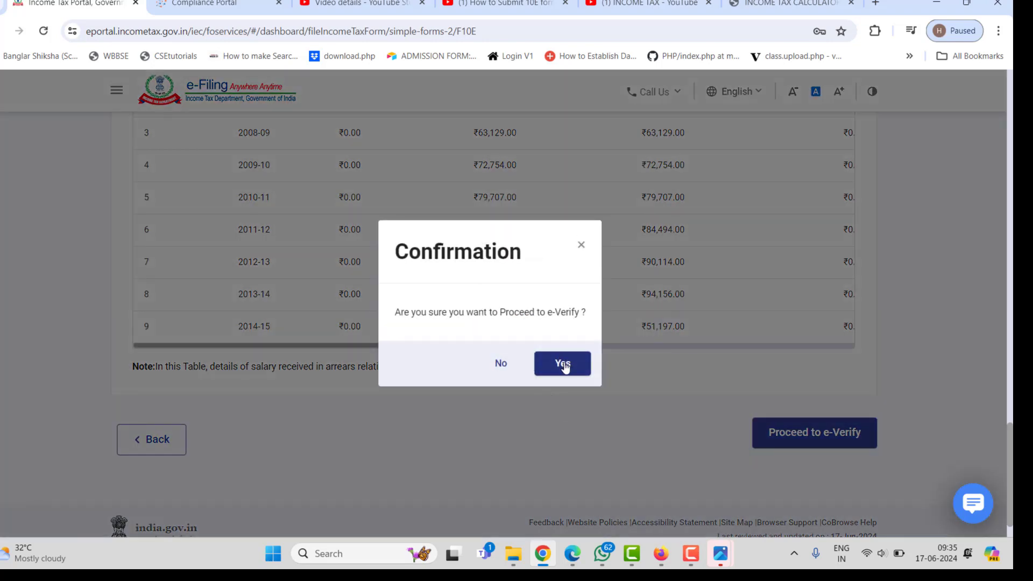
left_click(564, 365)
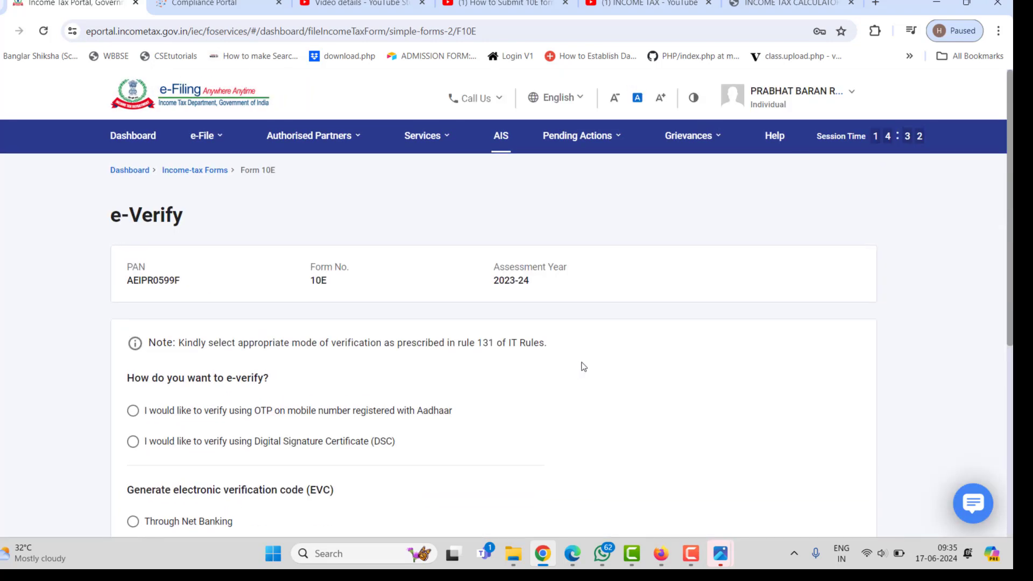
scroll(583, 366, "down", 2)
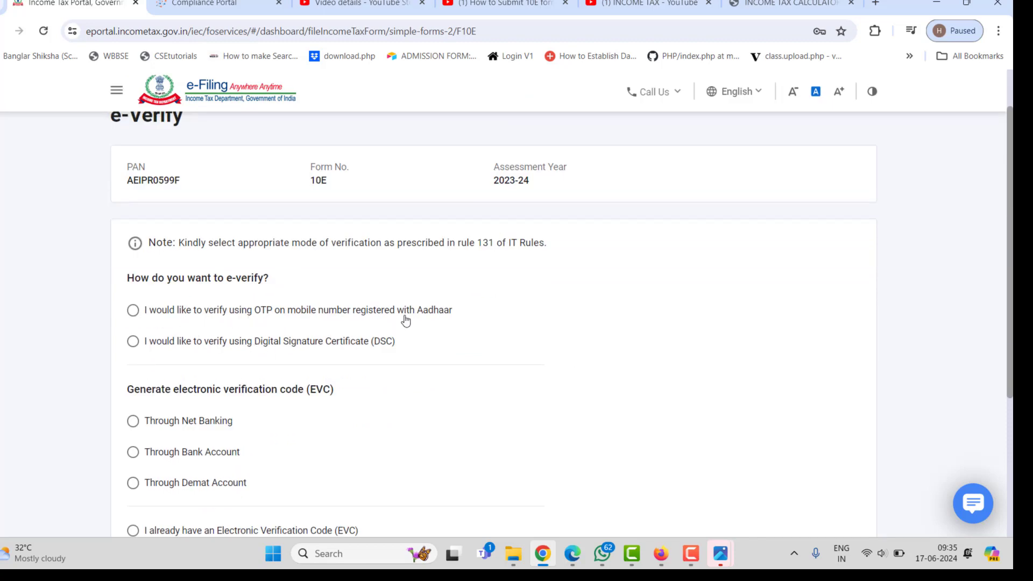
left_click(133, 311)
scroll(664, 380, "down", 5)
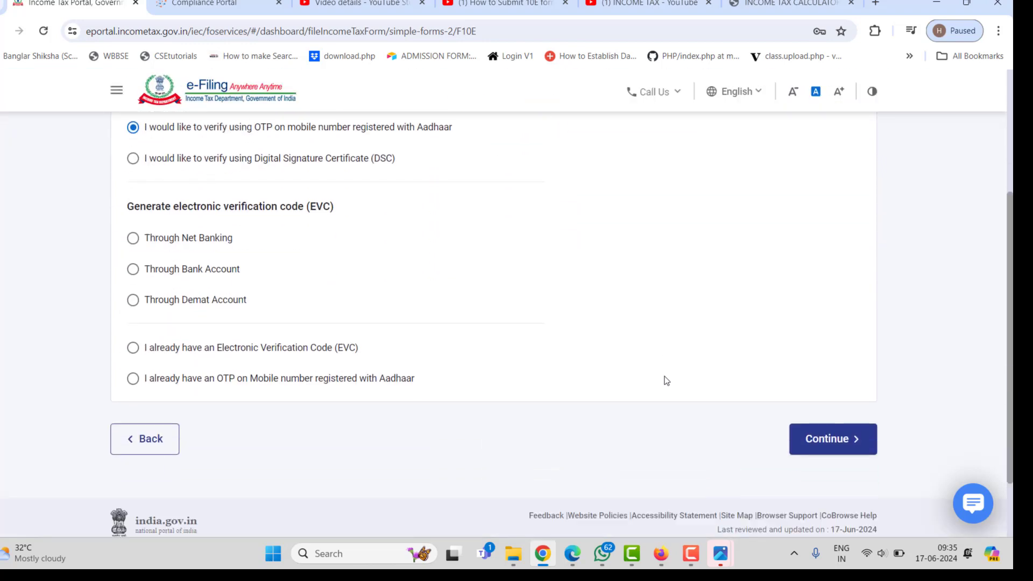
left_click(824, 430)
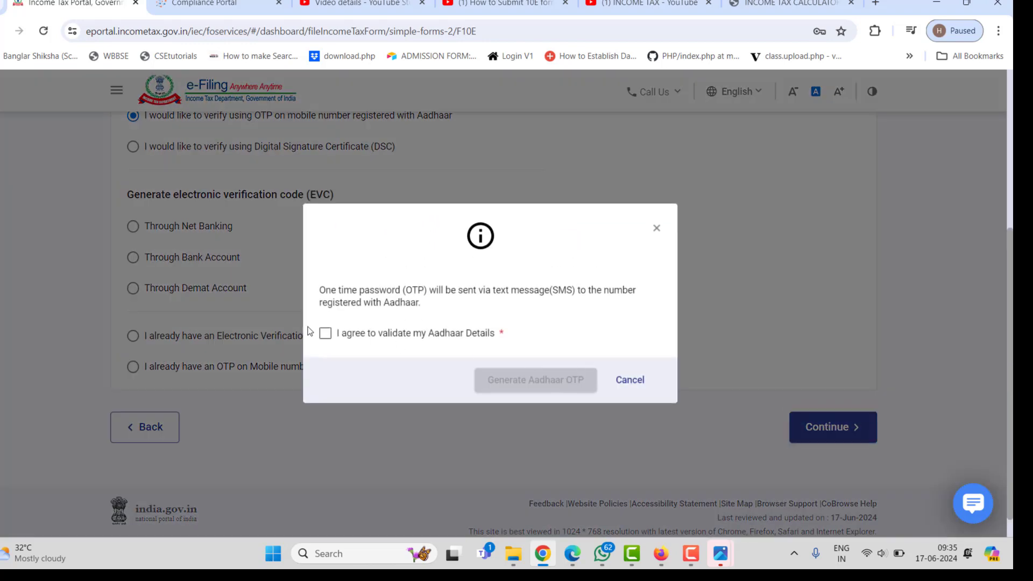